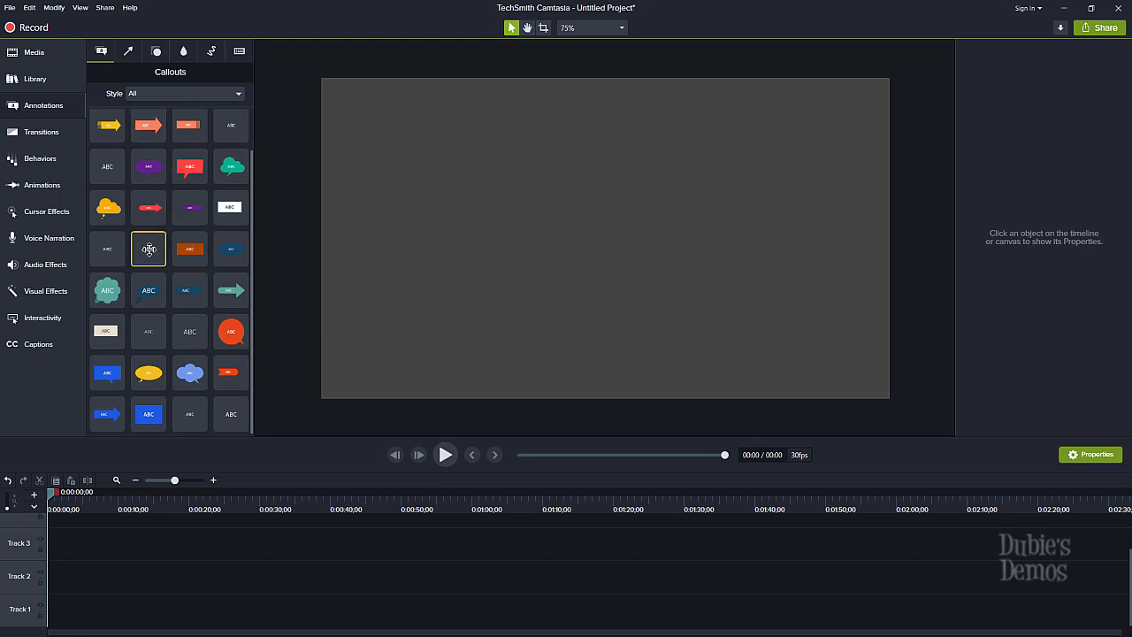
# Add a plain white ABC text callout to the canvas and open the Windows emoji picker beside its selected text
pyautogui.moveTo(148, 250); pyautogui.dragTo(577, 204)
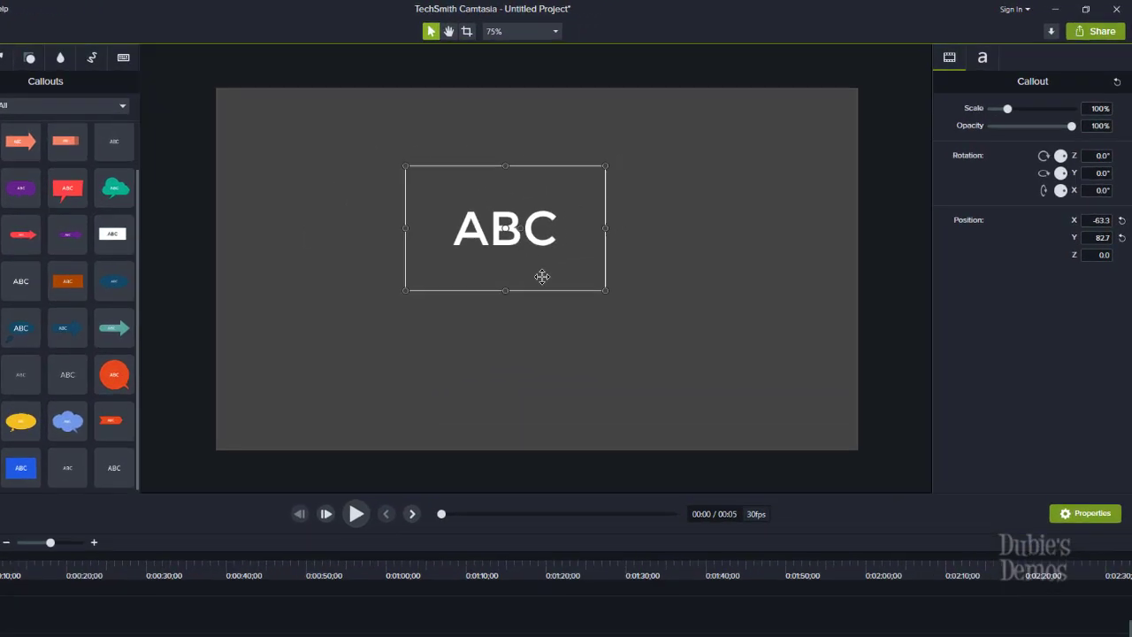
pyautogui.doubleClick(505, 230)
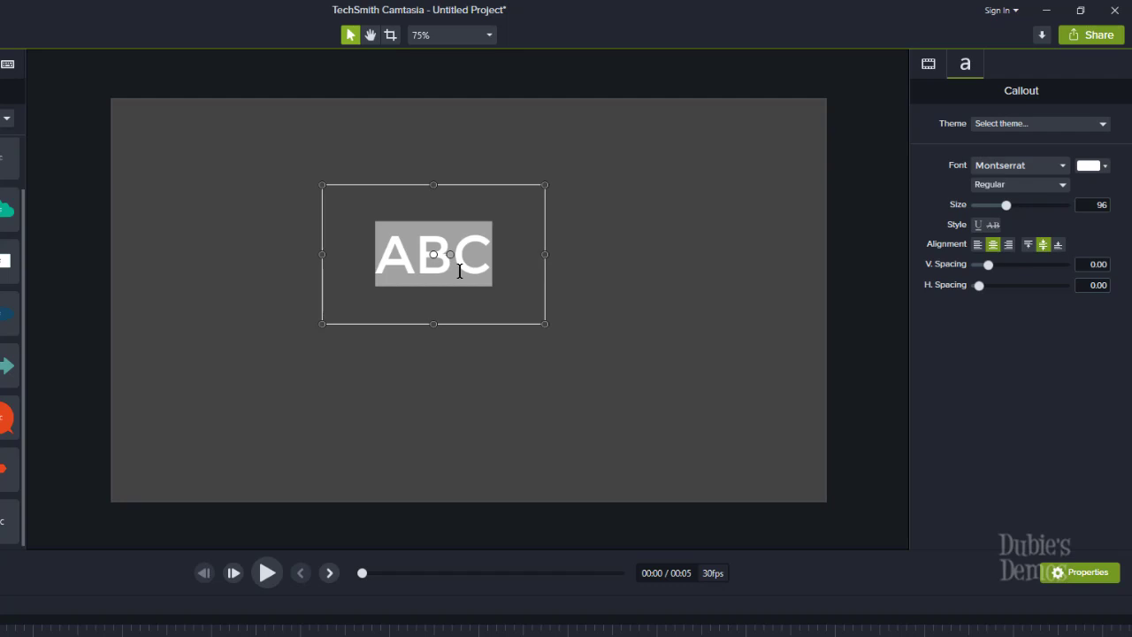
pyautogui.press('super+period')
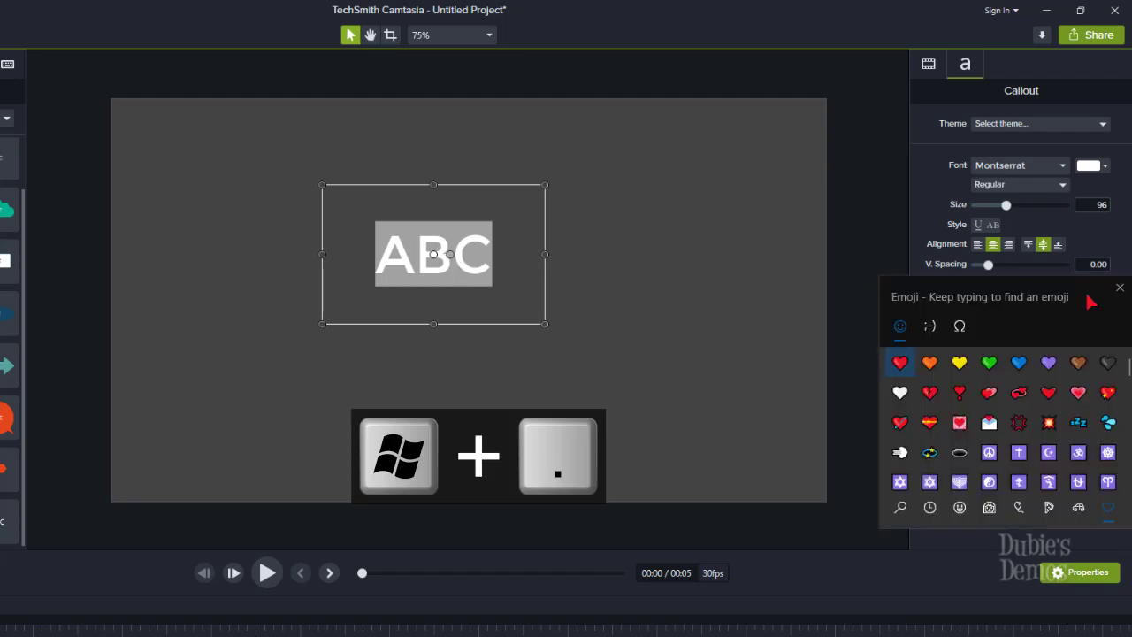
pyautogui.moveTo(1091, 302); pyautogui.dragTo(719, 246)
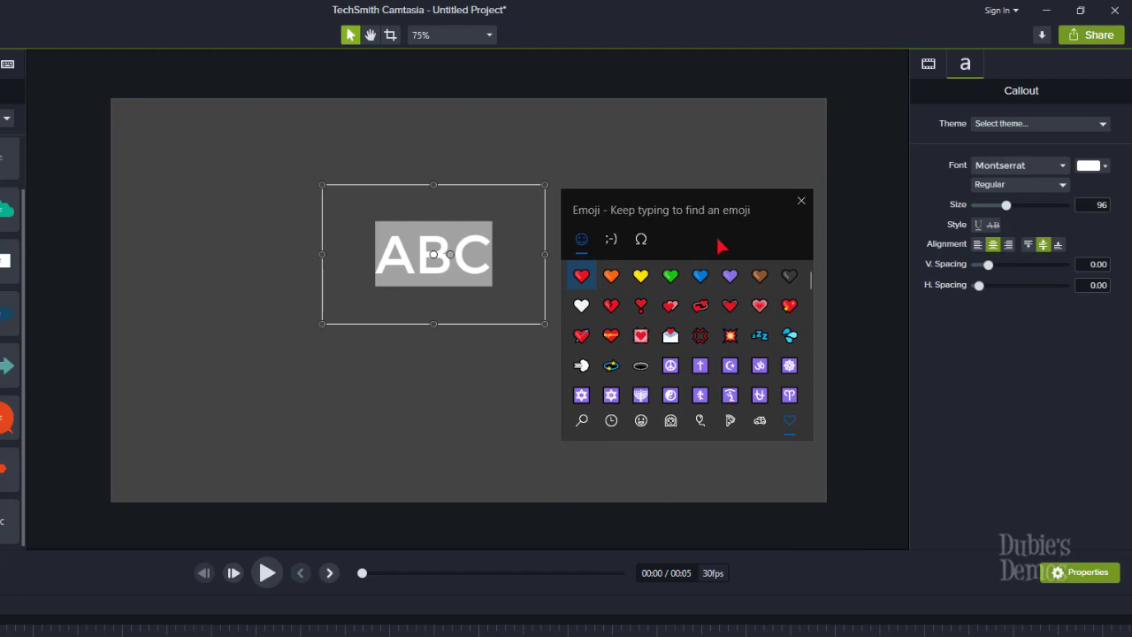
# Examine the emoji categories, kaomoji and symbols offered in the emoji picker, ending on the hearts and symbols category
pyautogui.scroll(-2, 743, 325)
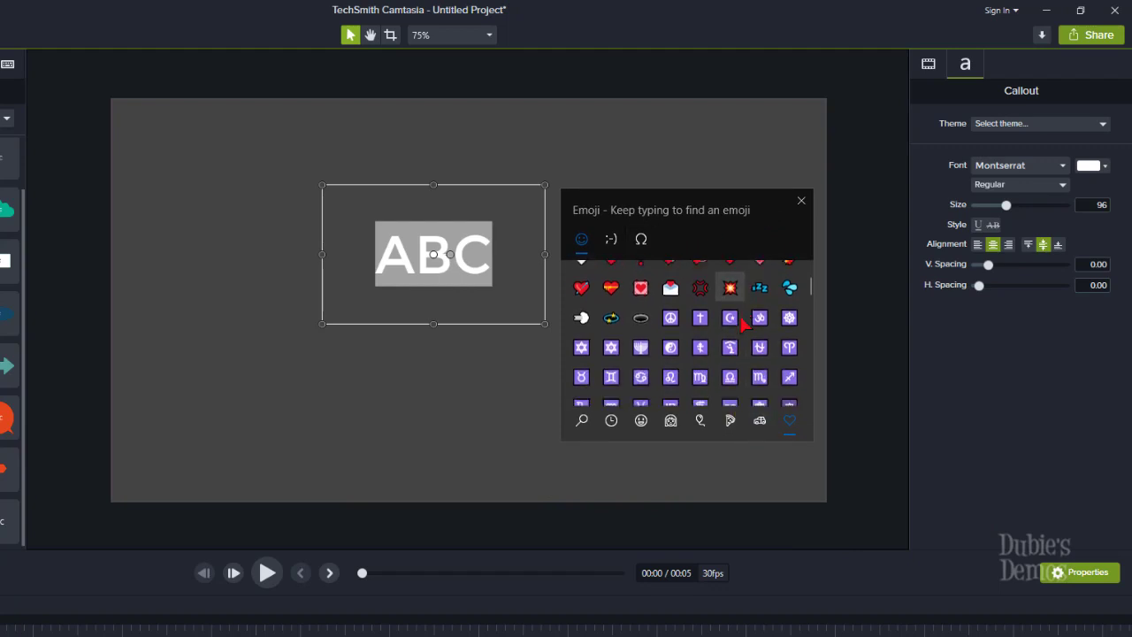
pyautogui.scroll(-3, 742, 322)
pyautogui.click(619, 421)
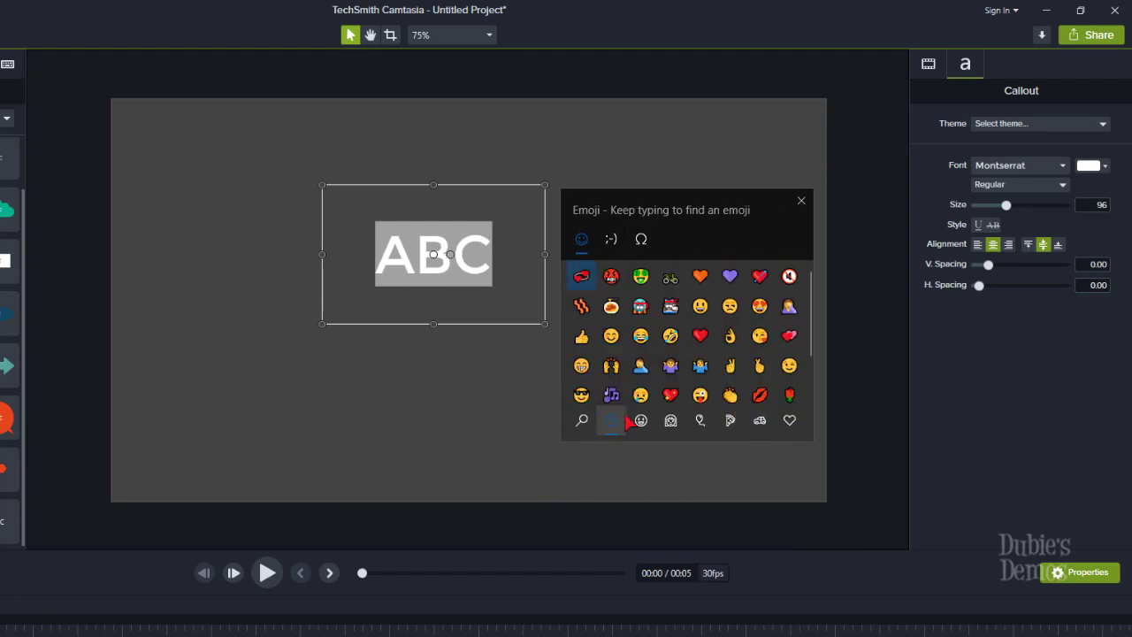
pyautogui.click(642, 421)
pyautogui.click(671, 421)
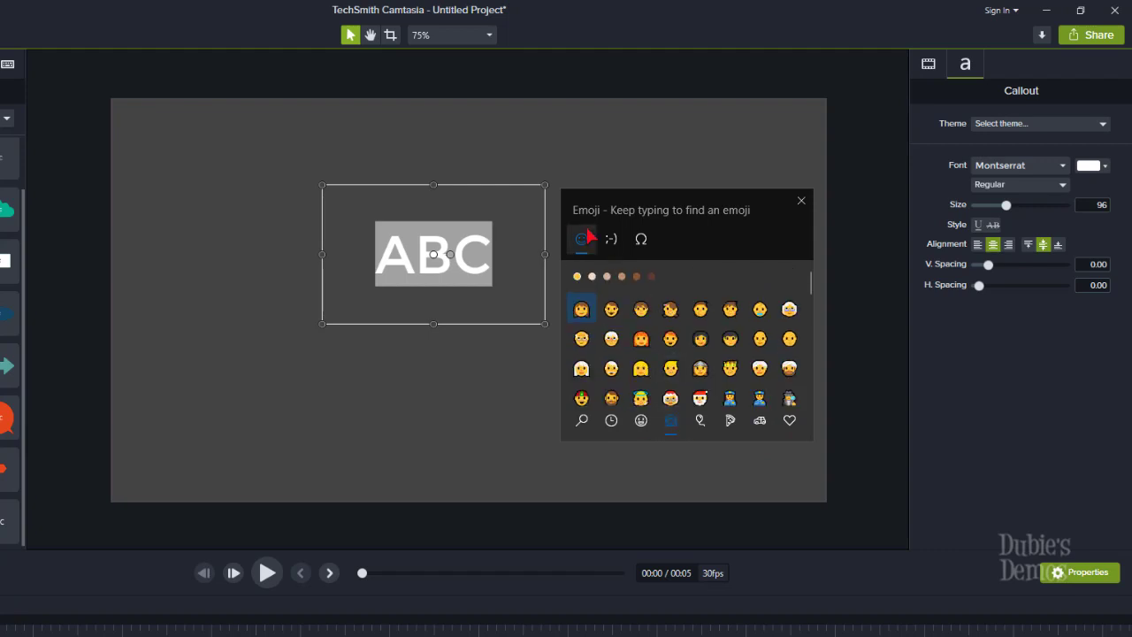
pyautogui.click(610, 239)
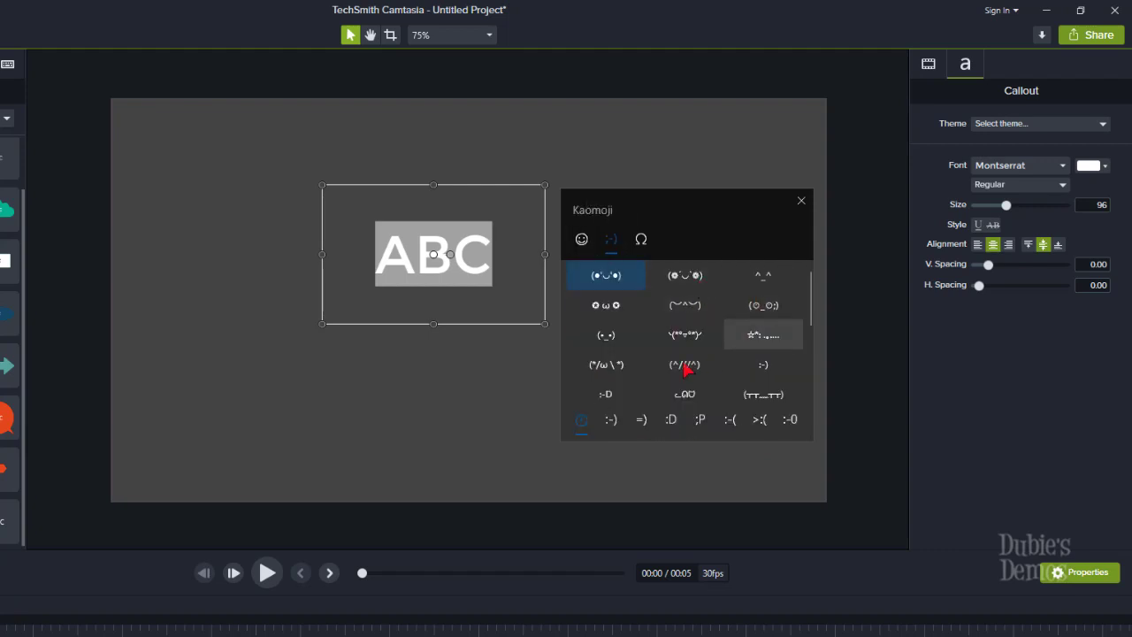
pyautogui.scroll(-3, 809, 340)
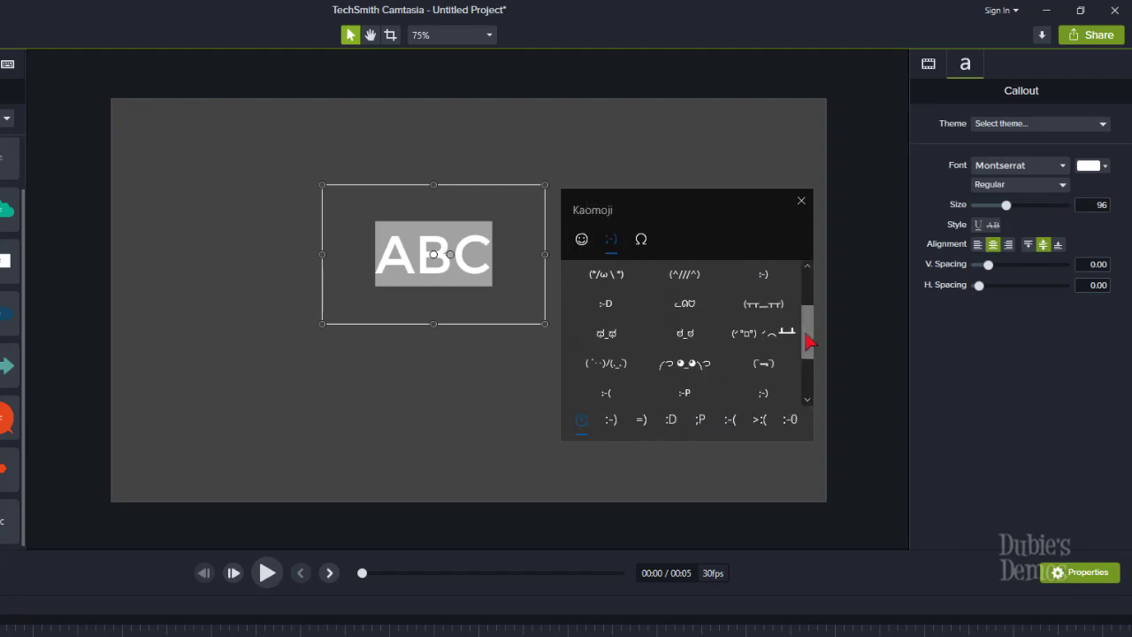
pyautogui.scroll(-4, 796, 354)
pyautogui.click(641, 241)
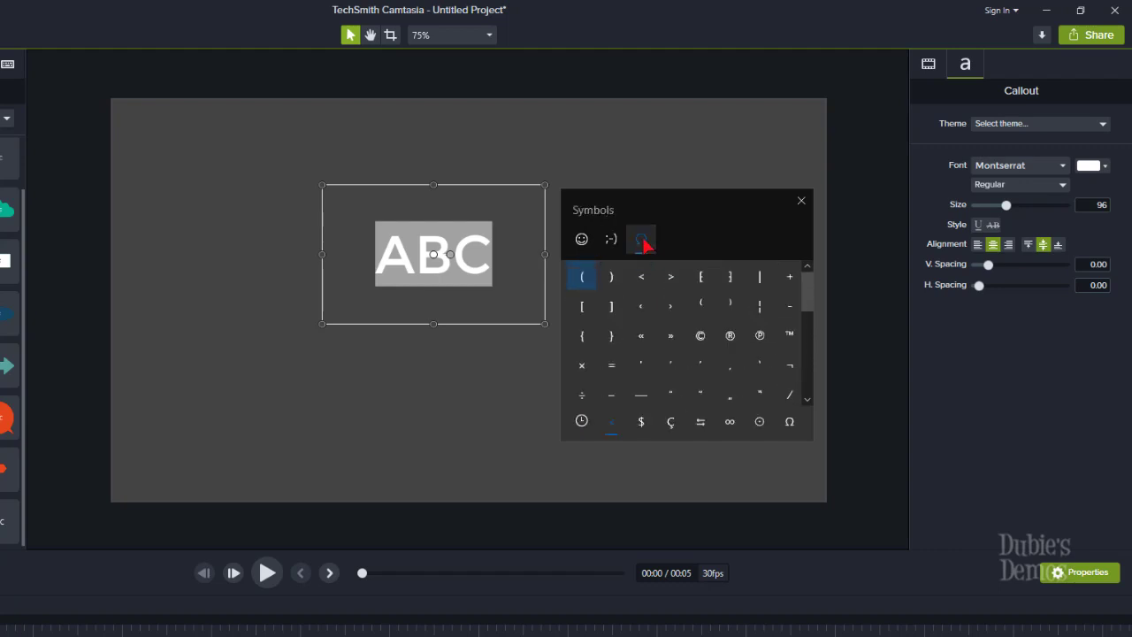
pyautogui.click(582, 240)
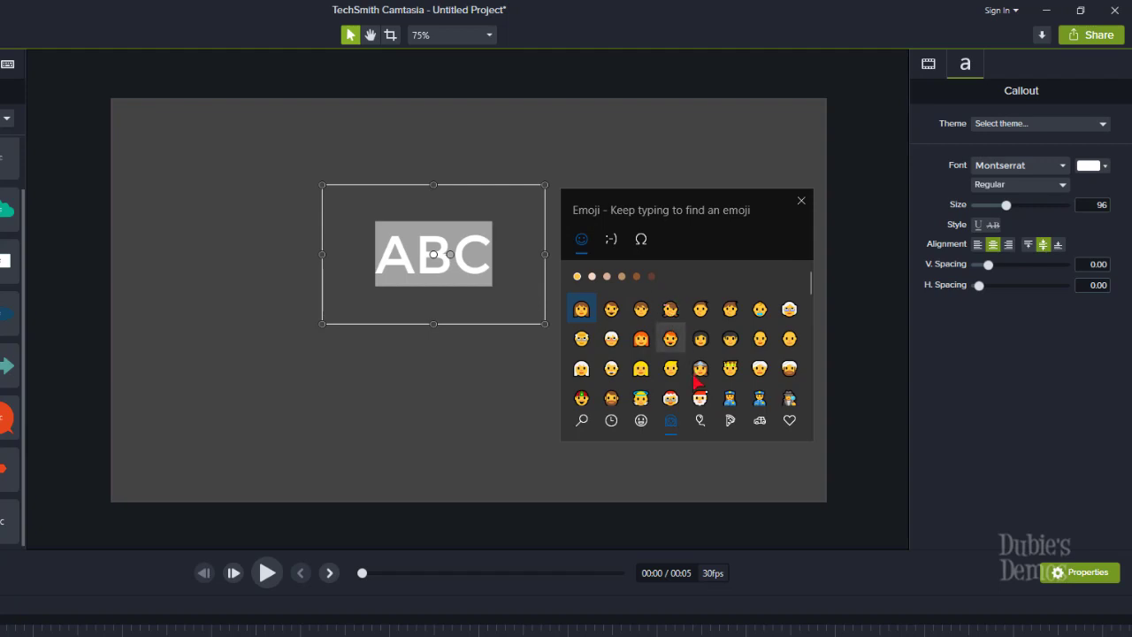
pyautogui.click(788, 419)
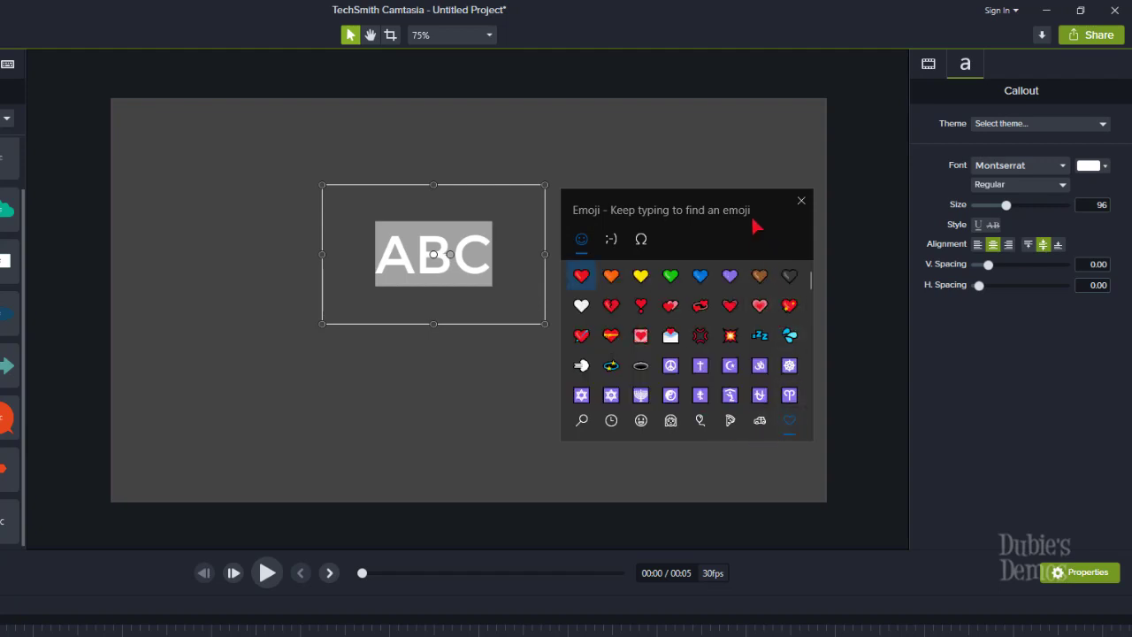
# Replace the callout's ABC text with the revolving hearts emoji and close the emoji picker
pyautogui.moveTo(757, 205); pyautogui.dragTo(764, 206)
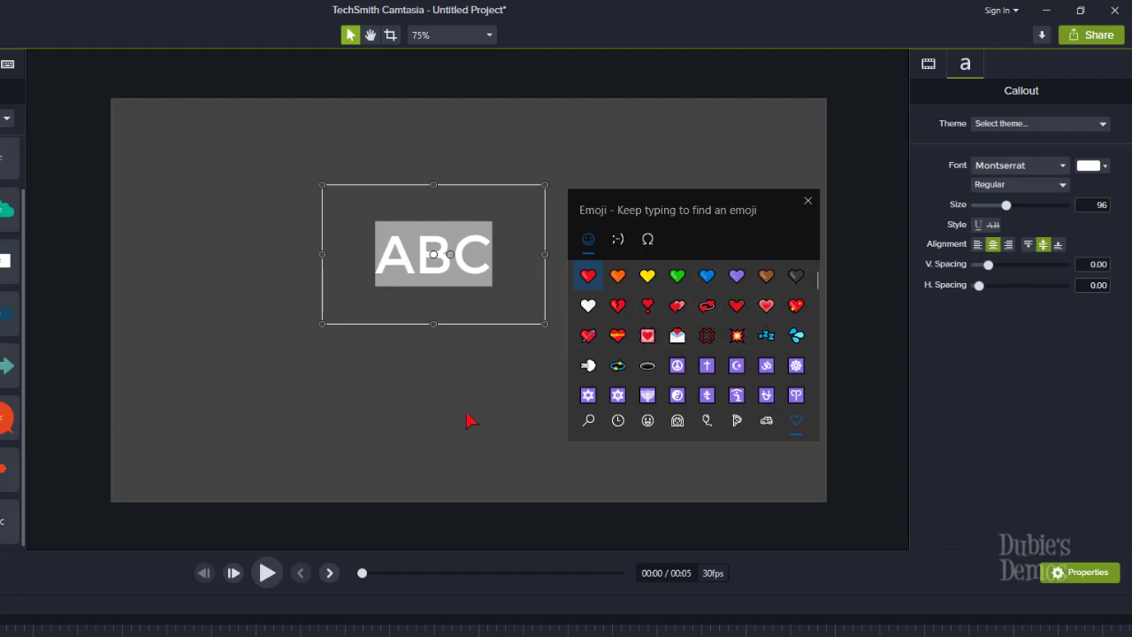
pyautogui.click(709, 309)
pyautogui.click(510, 405)
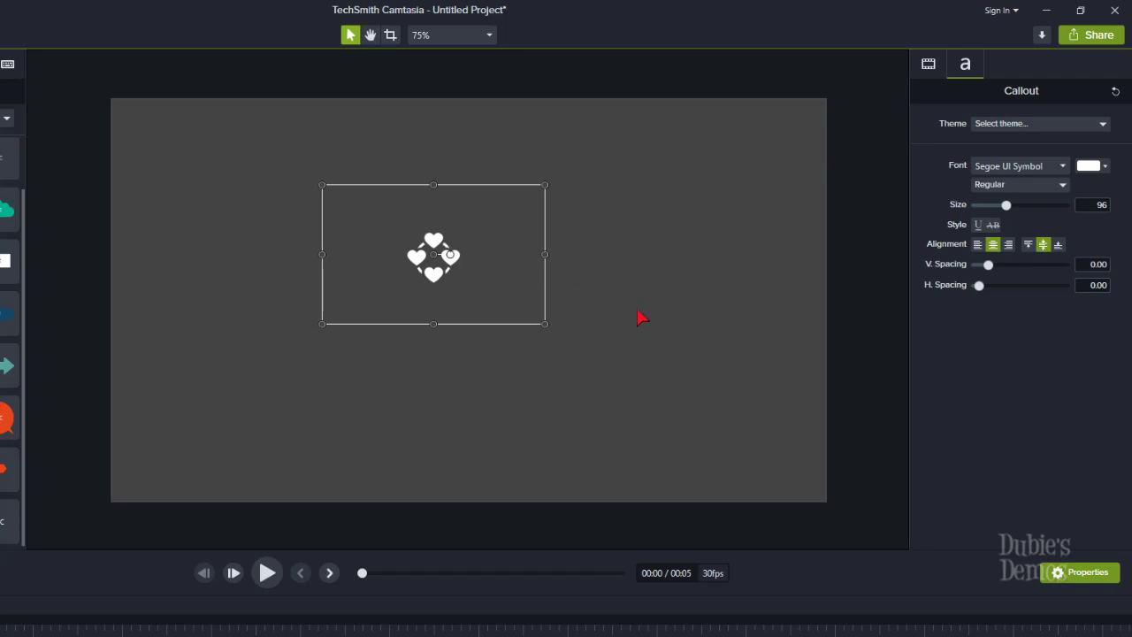
pyautogui.press('super+period')
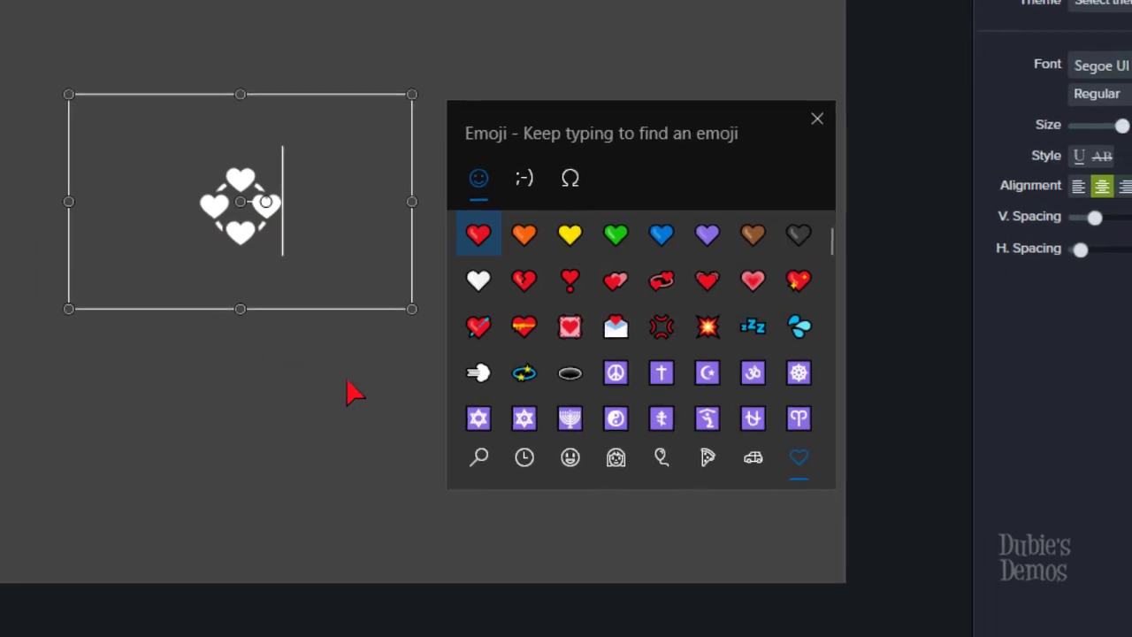
pyautogui.hotkey('ctrl', 'a')
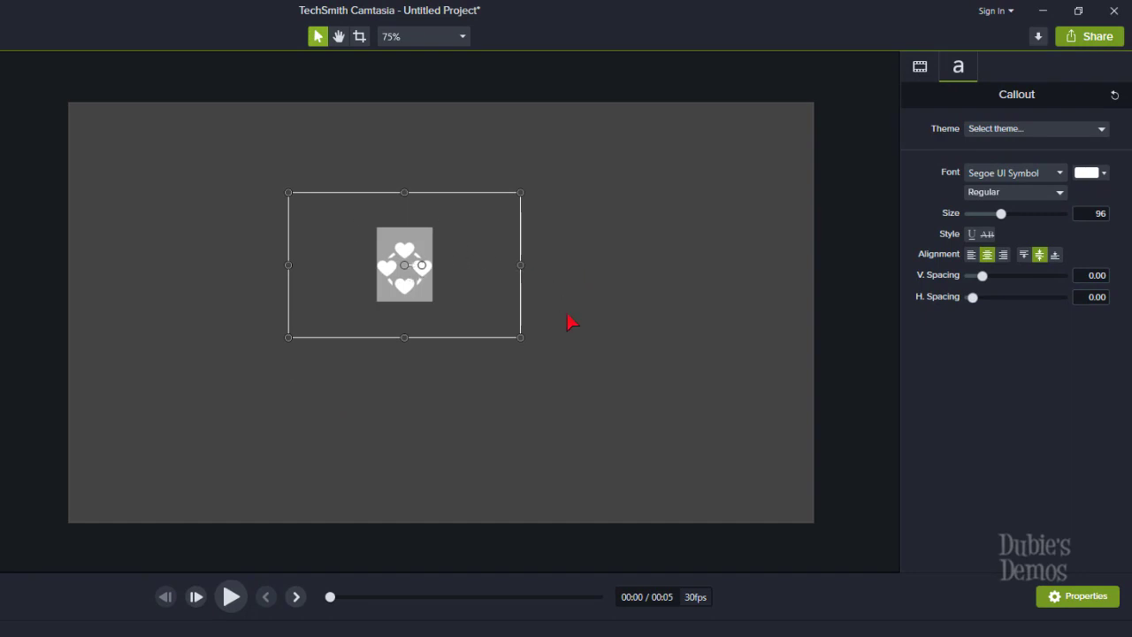
pyautogui.click(582, 325)
# Try red and blue font colors on the hearts callout and settle on the pinkish red #EF042A
pyautogui.click(429, 279)
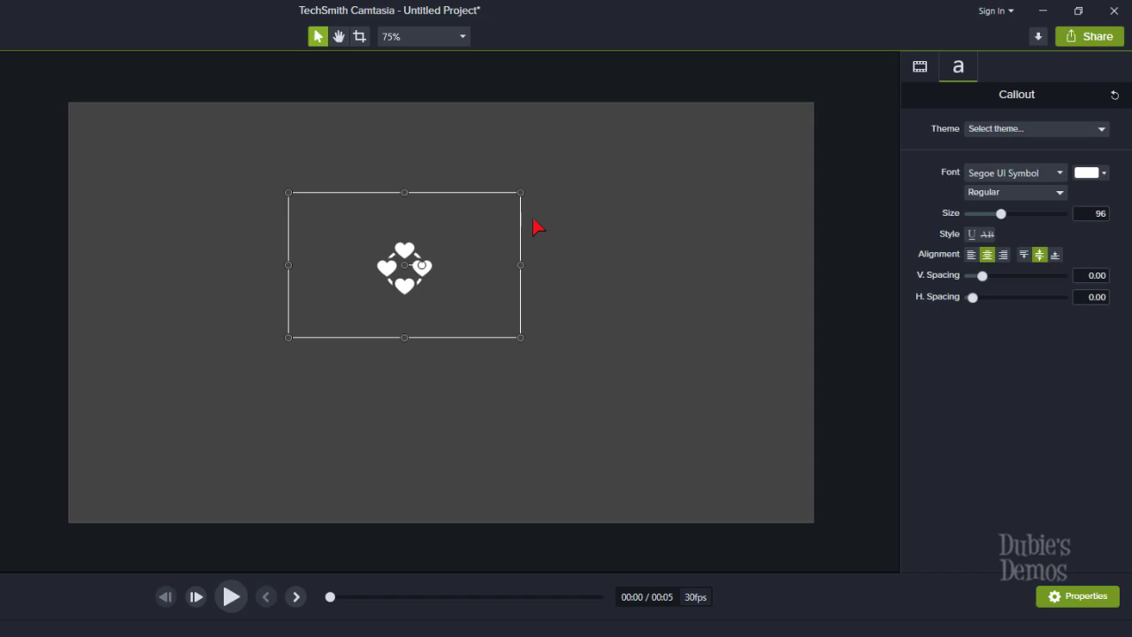
pyautogui.click(1105, 174)
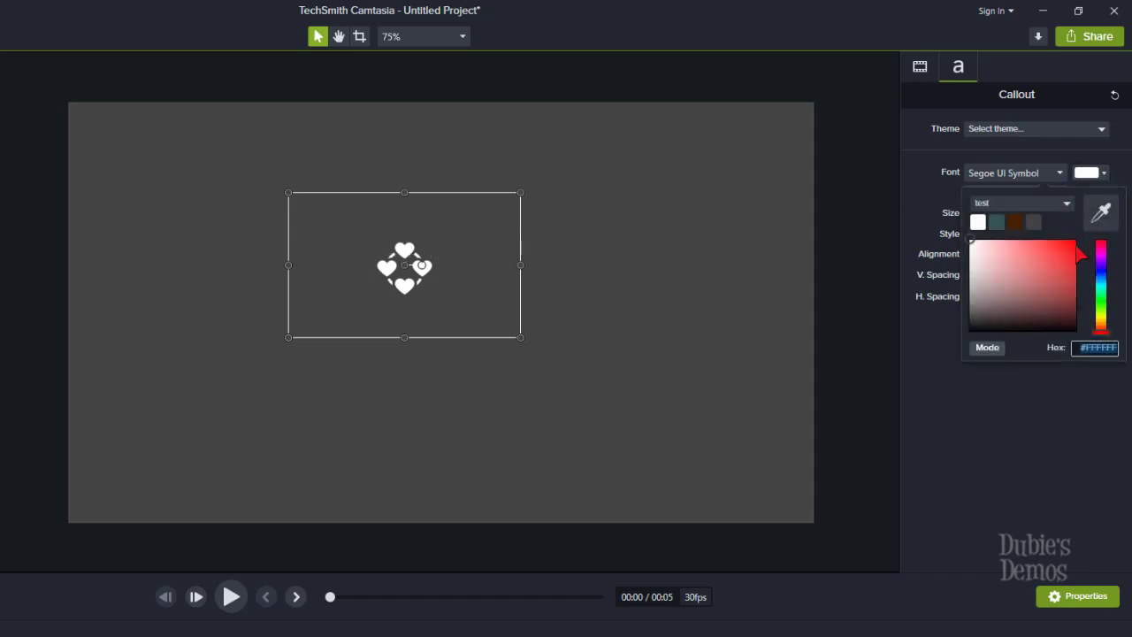
pyautogui.click(1077, 245)
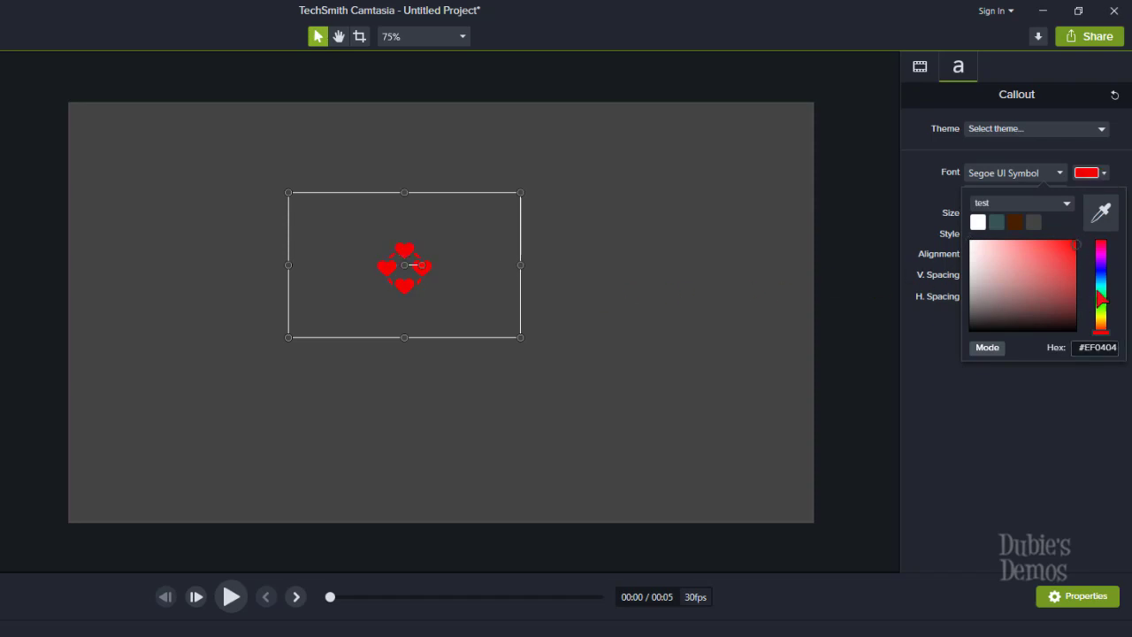
pyautogui.click(1104, 277)
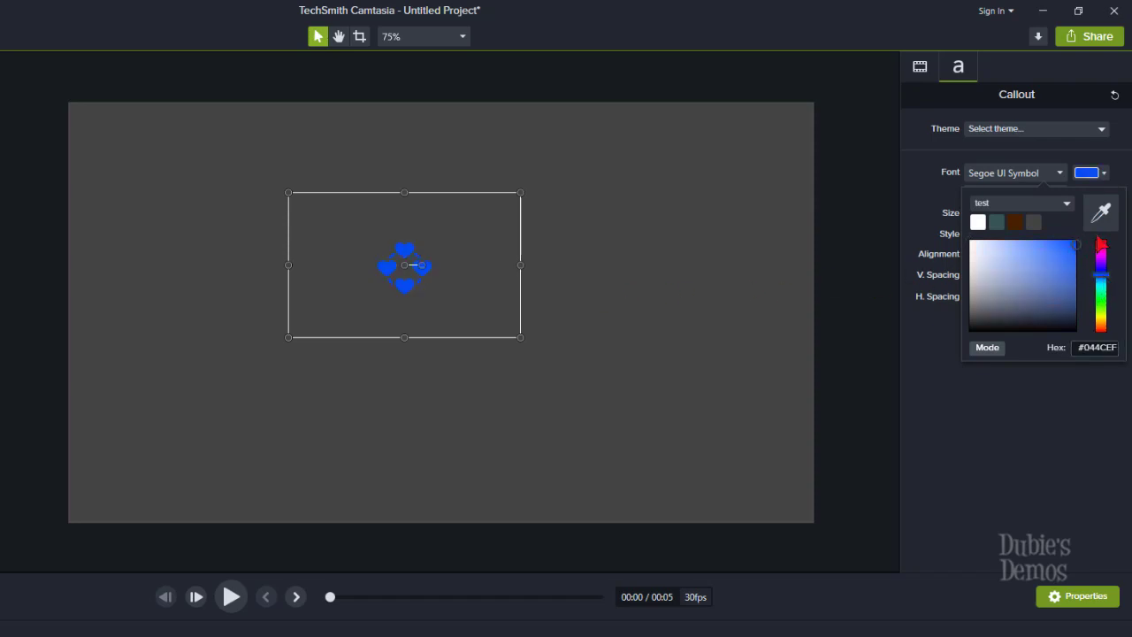
pyautogui.click(1103, 247)
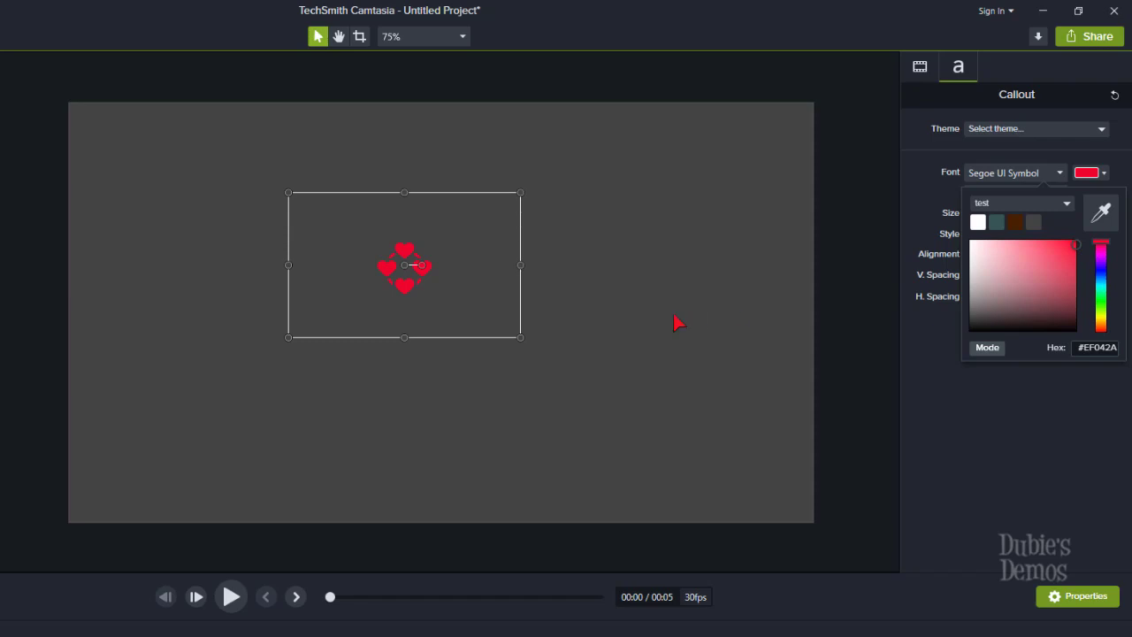
pyautogui.click(966, 433)
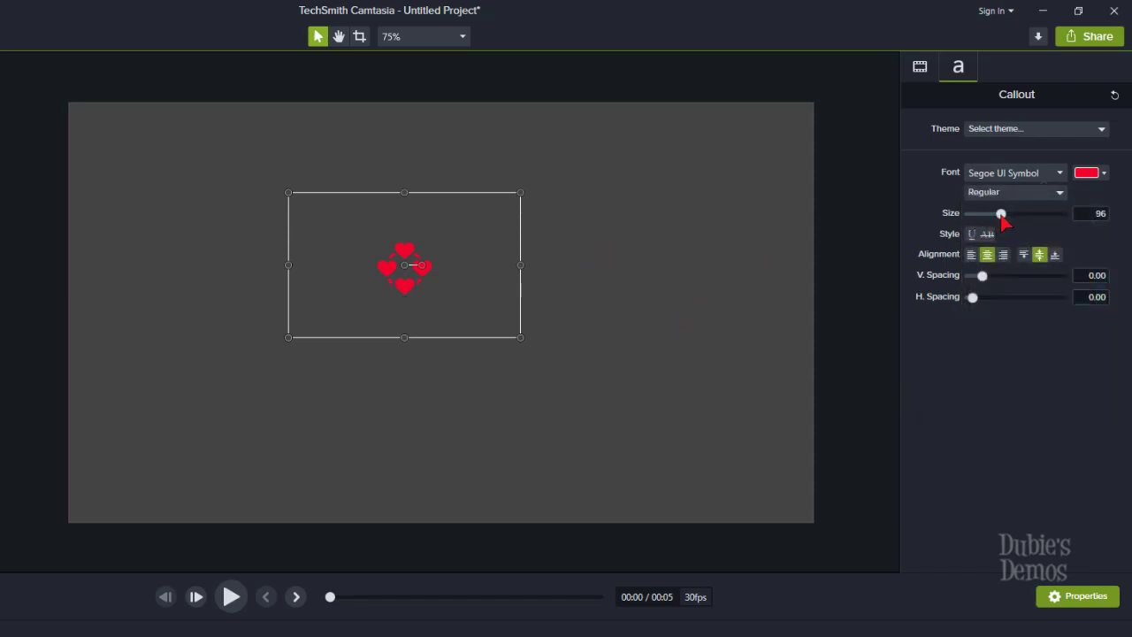
# Enlarge the hearts to font size 500 and move the callout fully inside the canvas, at about X -34, Y 0
pyautogui.moveTo(1002, 217); pyautogui.dragTo(1030, 218)
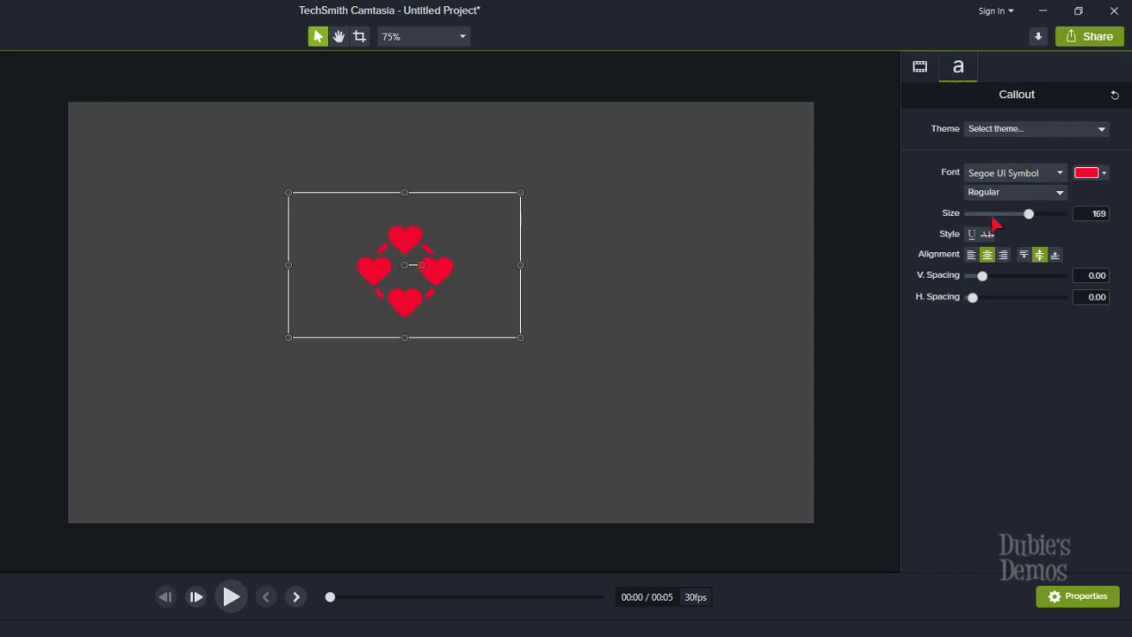
pyautogui.moveTo(1029, 215); pyautogui.dragTo(1062, 216)
pyautogui.click(1077, 219)
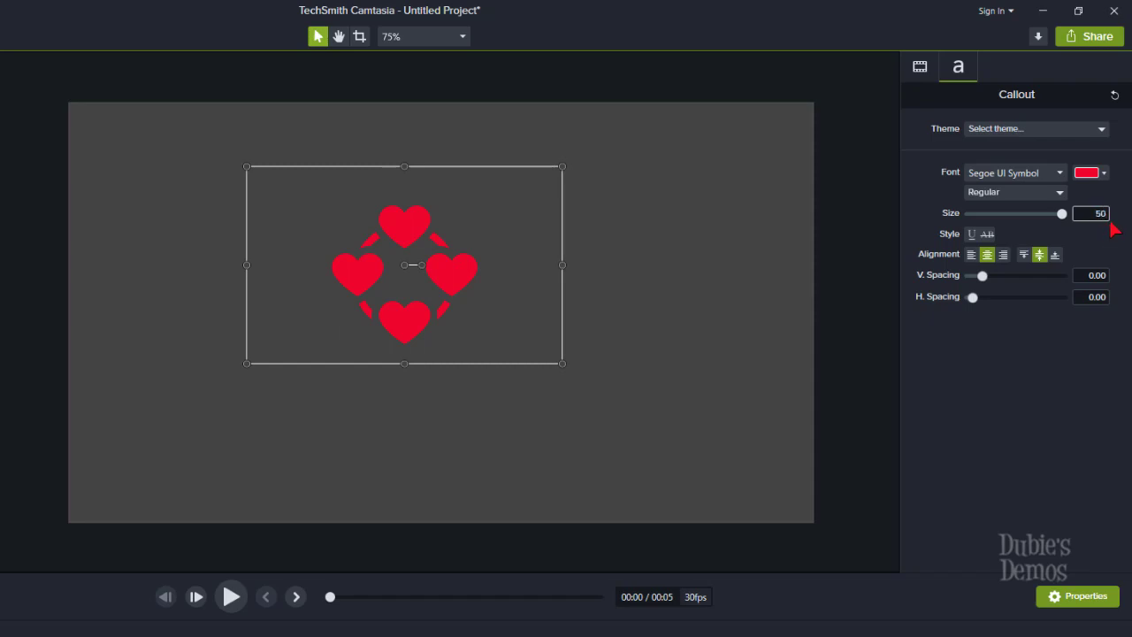
pyautogui.click(1014, 414)
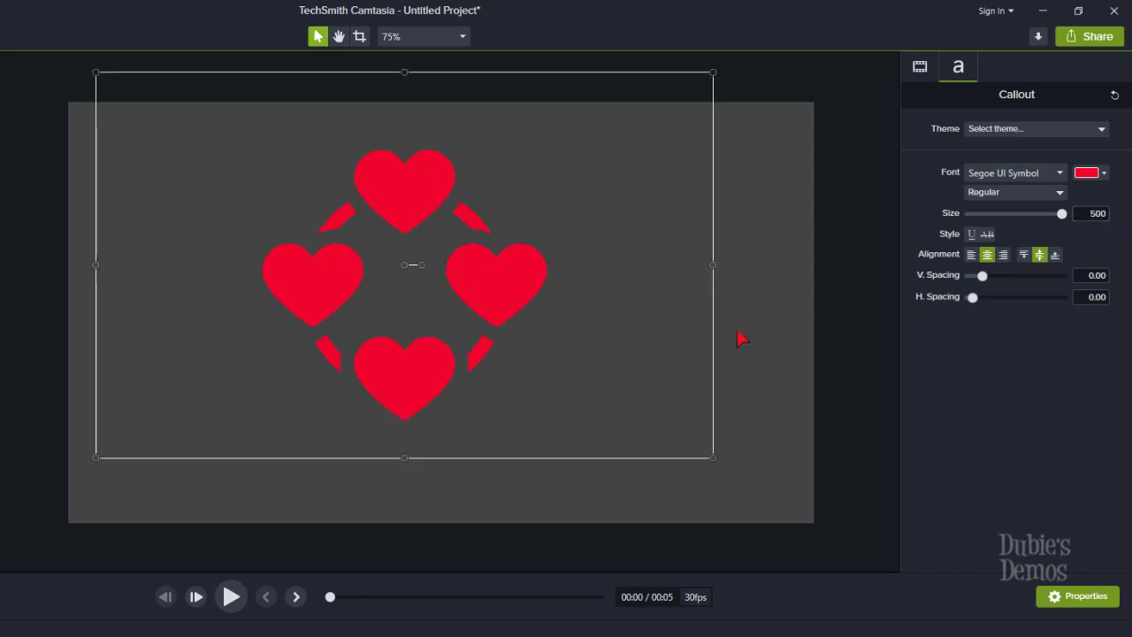
pyautogui.moveTo(564, 73); pyautogui.dragTo(584, 122)
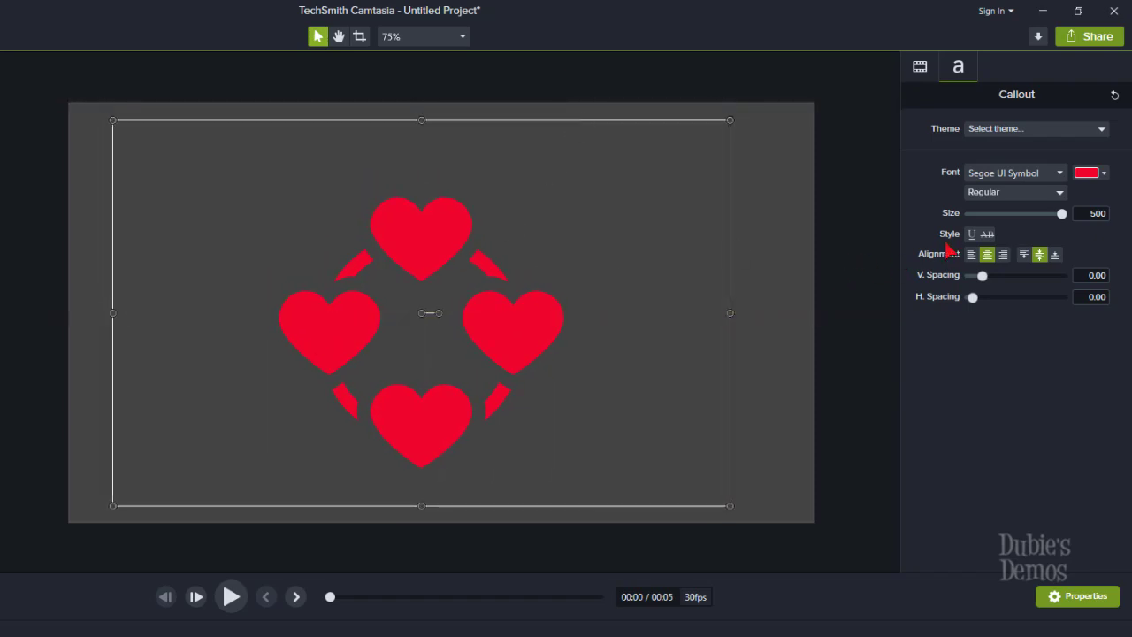
# Rotate the hearts callout to about -33.7° on the Y axis, try 500% scale and return it to about 100.8%
pyautogui.click(920, 68)
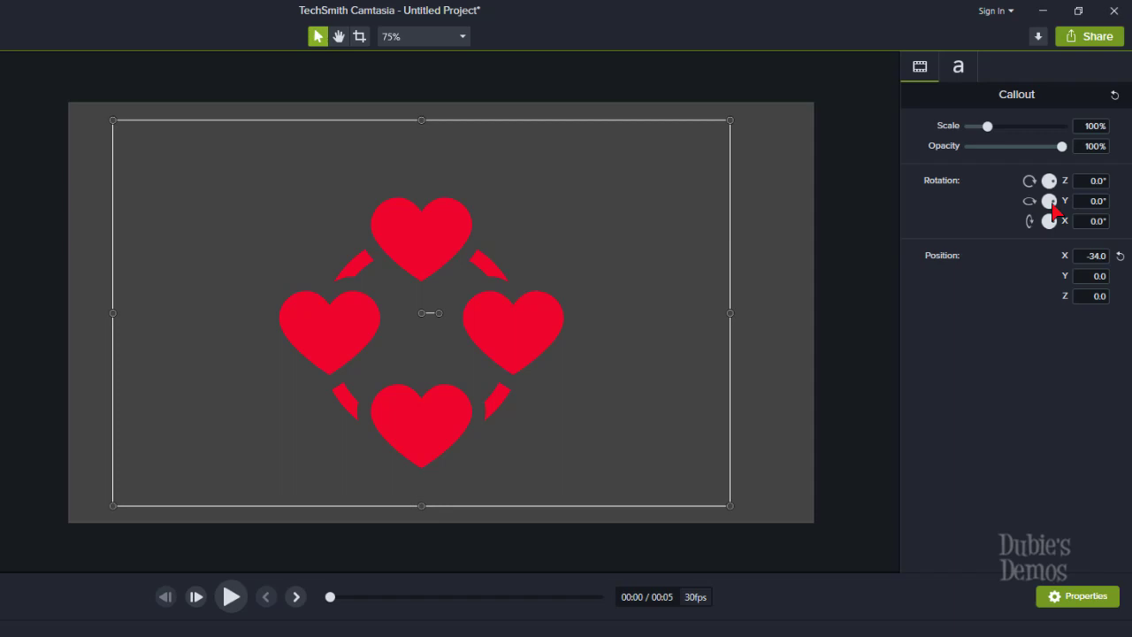
pyautogui.moveTo(1053, 205); pyautogui.dragTo(1049, 209)
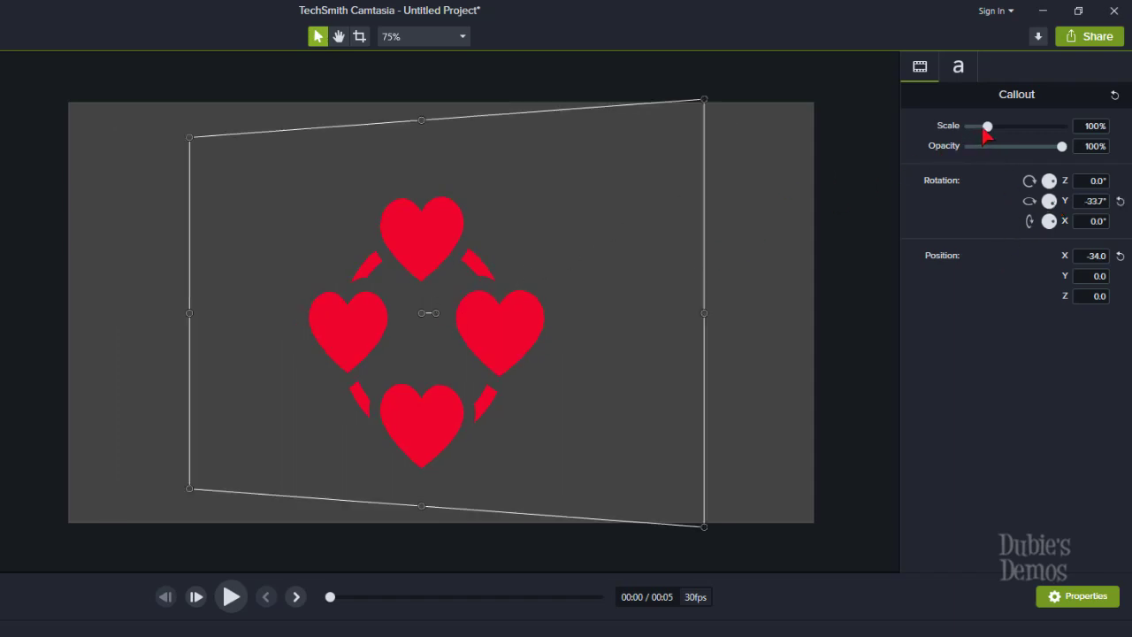
pyautogui.moveTo(987, 131); pyautogui.dragTo(1083, 132)
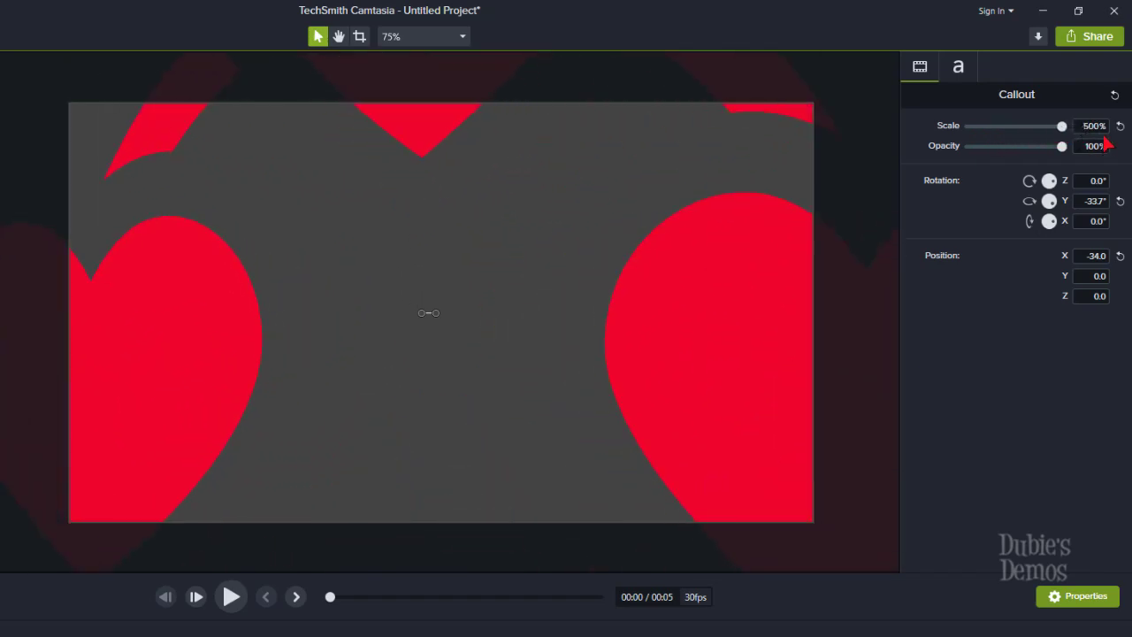
pyautogui.moveTo(1062, 133); pyautogui.dragTo(989, 134)
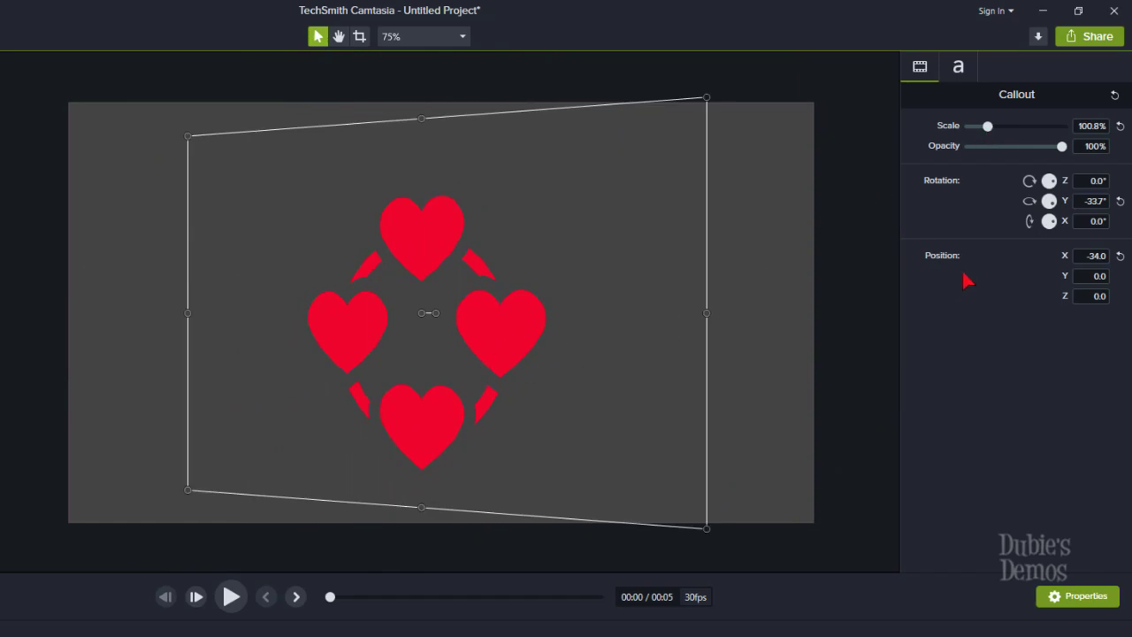
# Try an X-axis rotation of about -146.3° on the hearts, reset it, and move the callout to the canvas's left half
pyautogui.moveTo(1047, 226); pyautogui.dragTo(1049, 232)
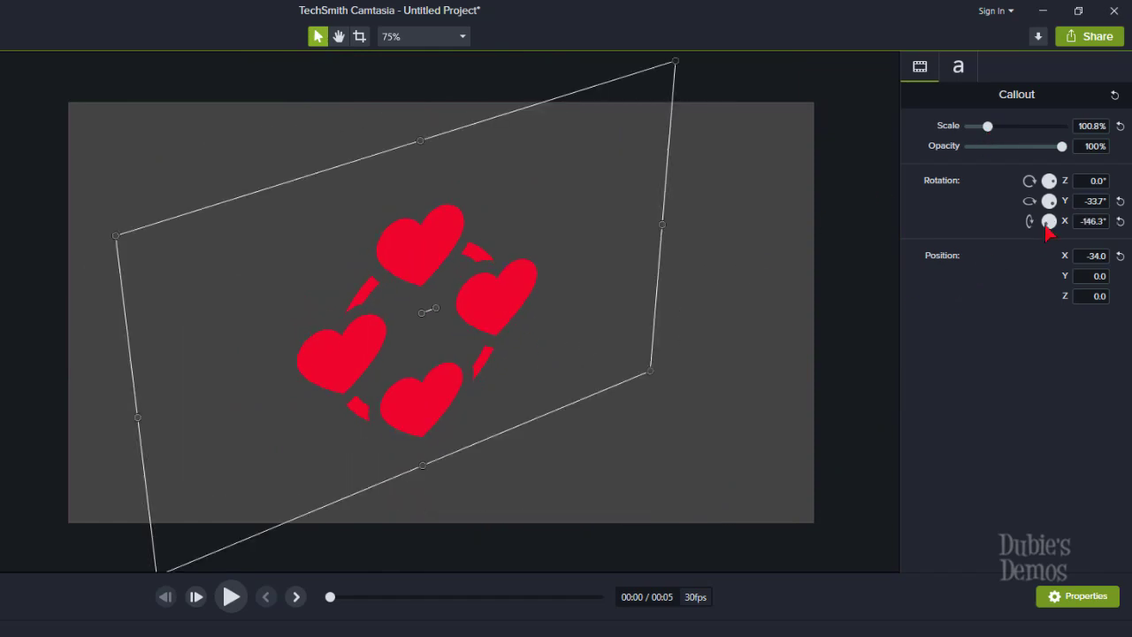
pyautogui.click(1120, 221)
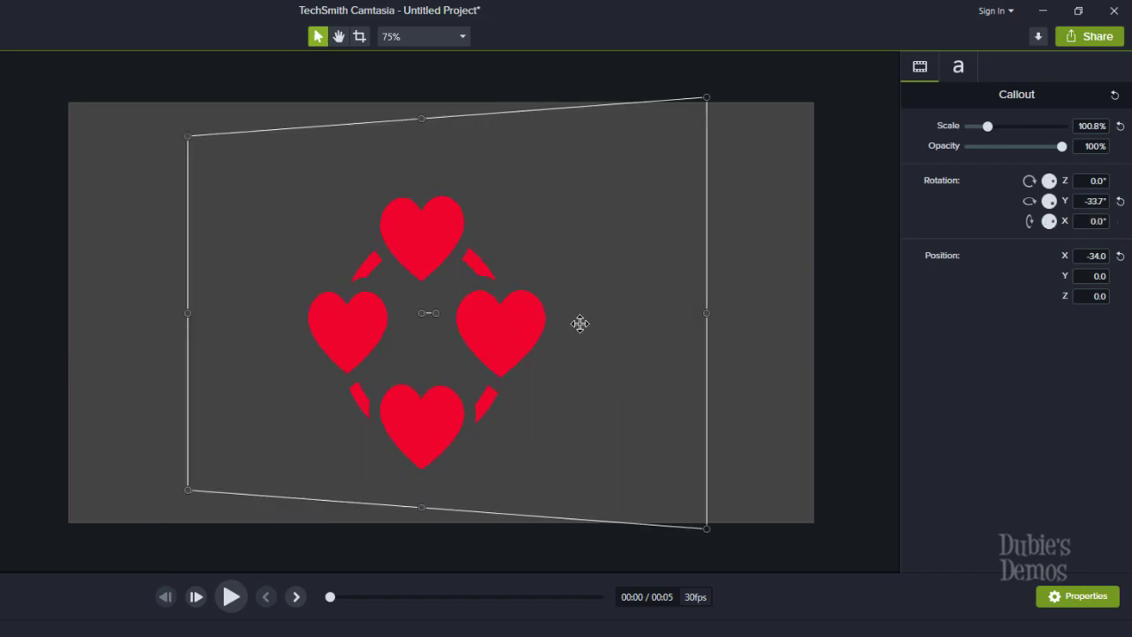
pyautogui.moveTo(600, 330); pyautogui.dragTo(413, 286)
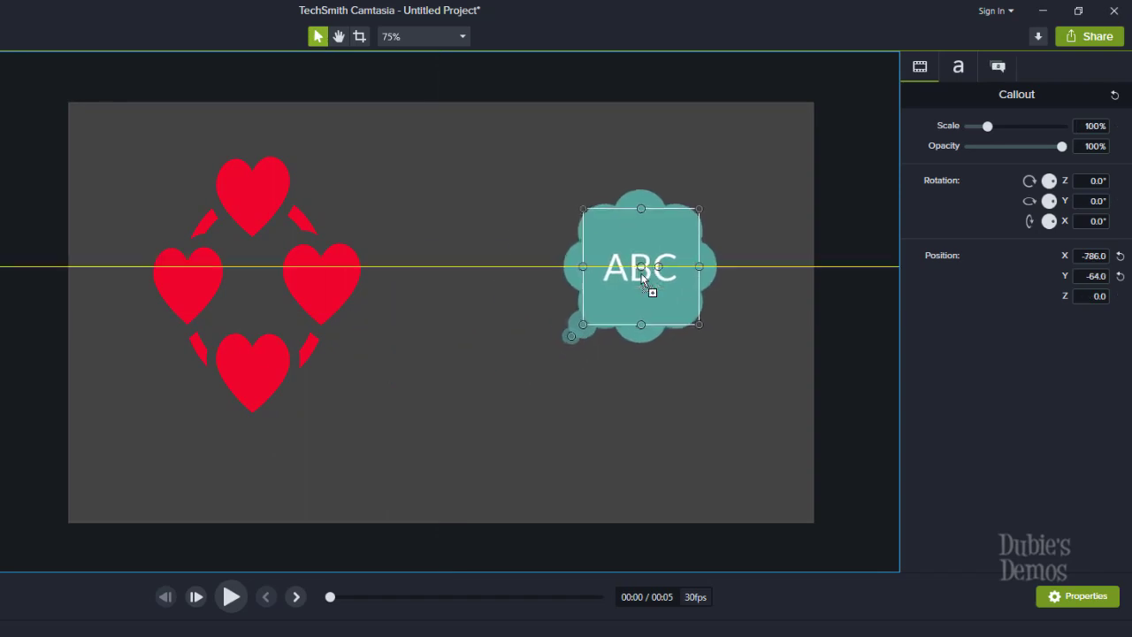
# Replace the ABC text in the thought bubble callout with the bicycle emoji from the Windows emoji picker's transport category
pyautogui.moveTo(642, 273); pyautogui.dragTo(643, 273)
pyautogui.doubleClick(643, 272)
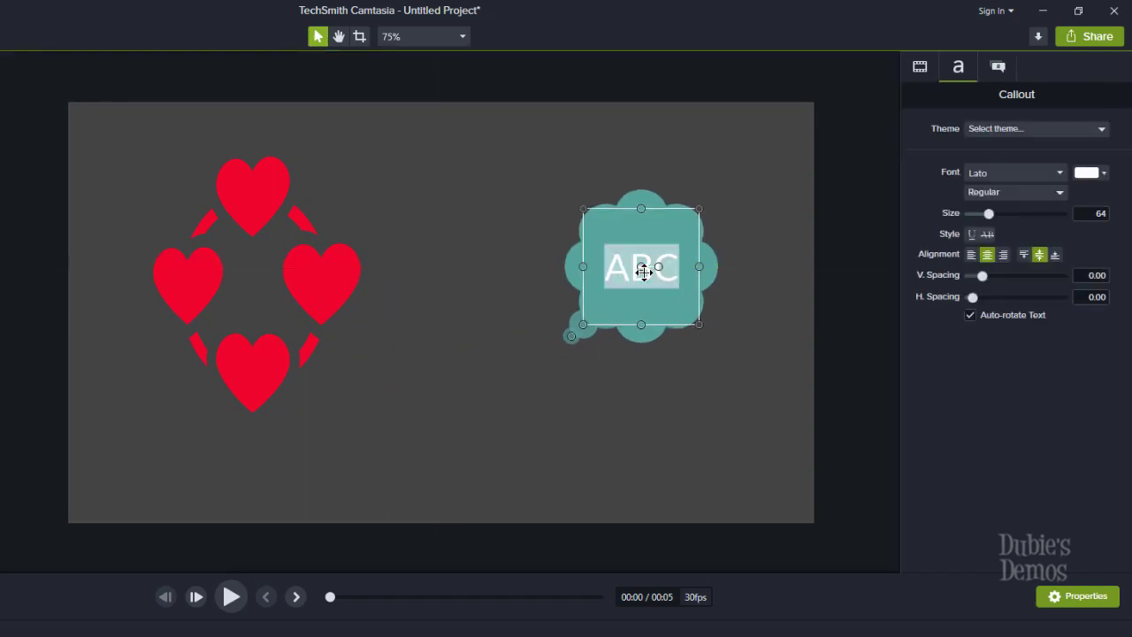
pyautogui.press('super+period')
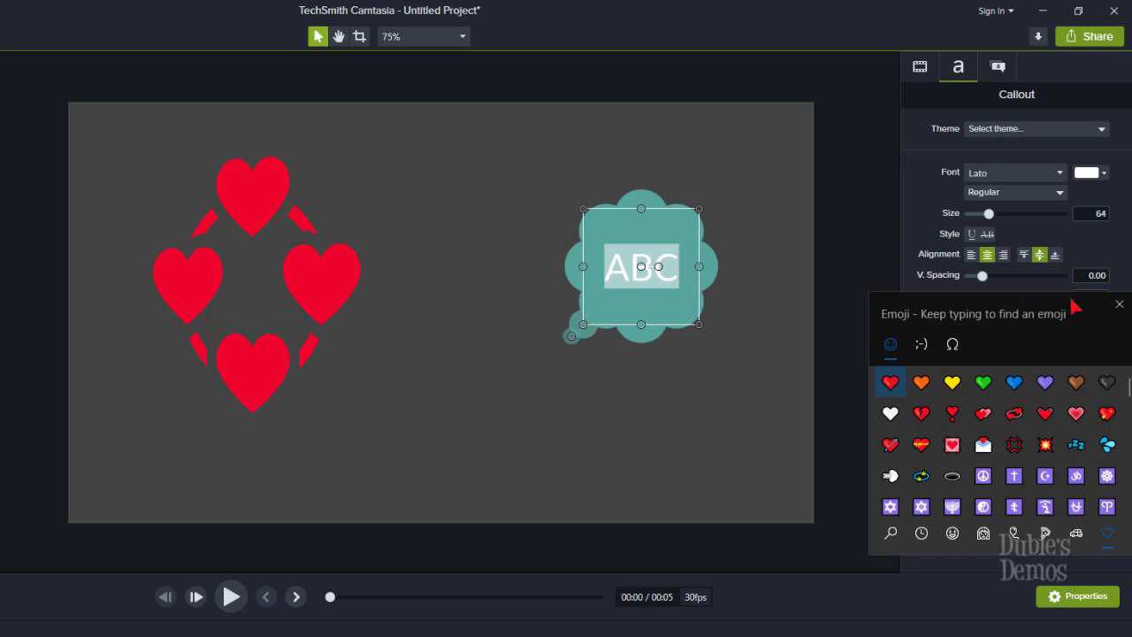
pyautogui.moveTo(1068, 314); pyautogui.dragTo(448, 224)
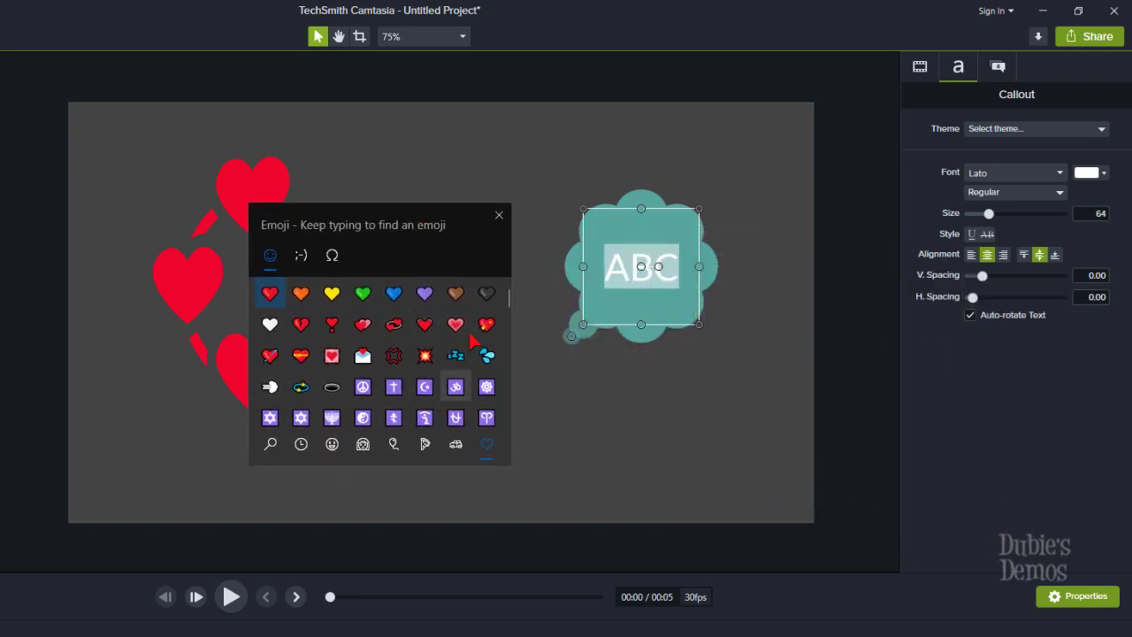
pyautogui.click(456, 444)
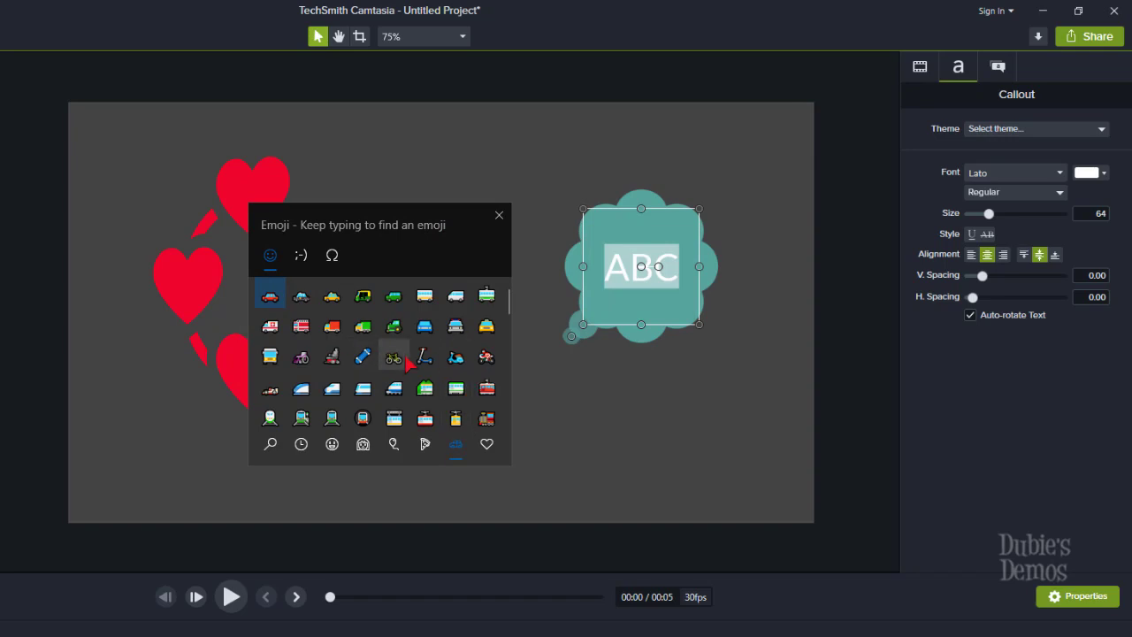
pyautogui.click(394, 359)
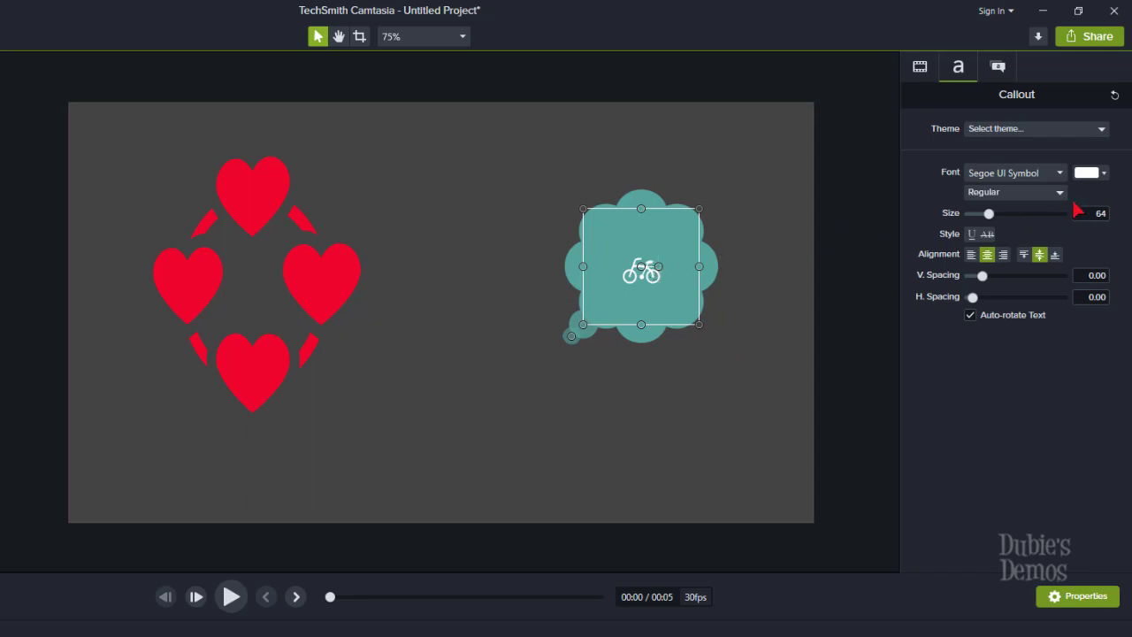
# Try to recolor the bicycle emoji with the red font color #FB1010 while its text is still being edited
pyautogui.click(1104, 172)
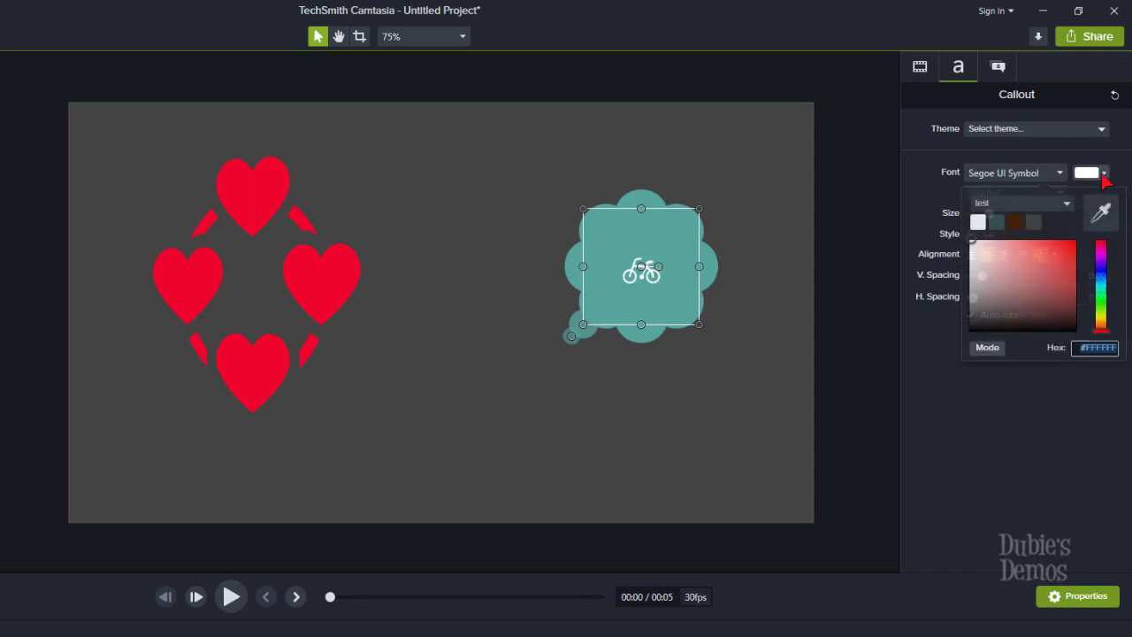
pyautogui.click(1073, 251)
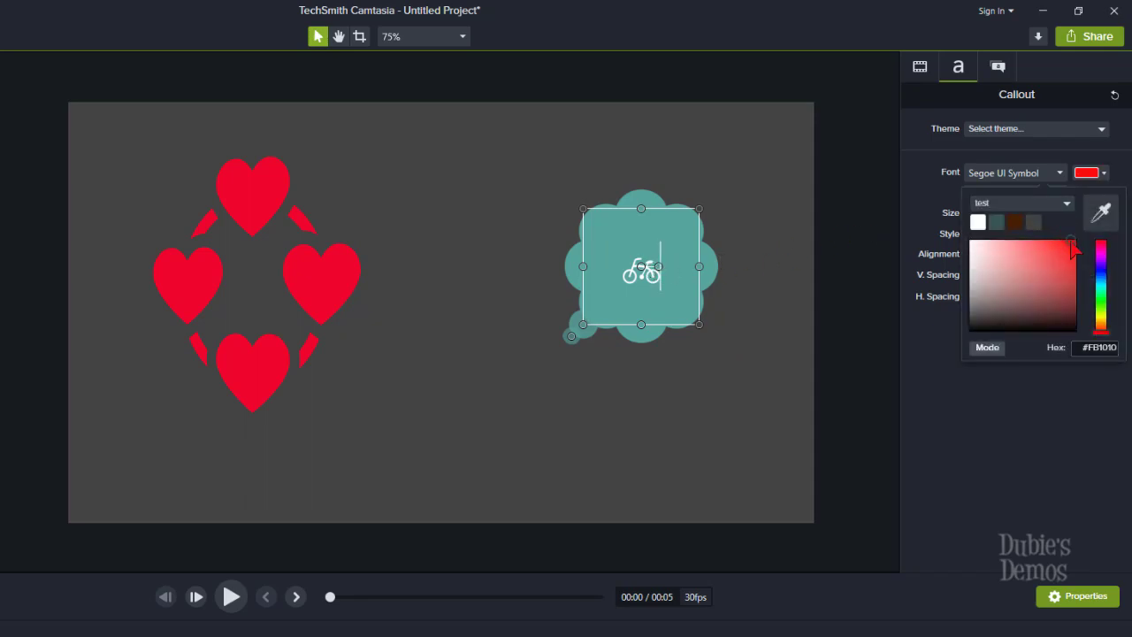
pyautogui.click(717, 377)
# Select the thought bubble callout as a whole and set its font color to red #EA0A0A
pyautogui.click(639, 276)
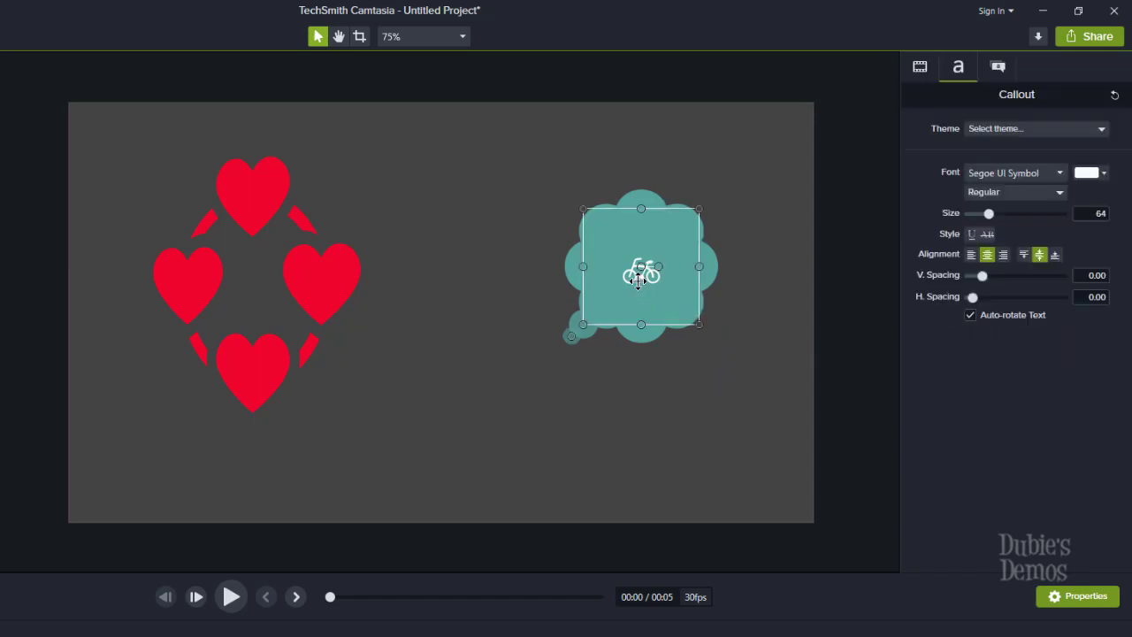
pyautogui.click(1104, 172)
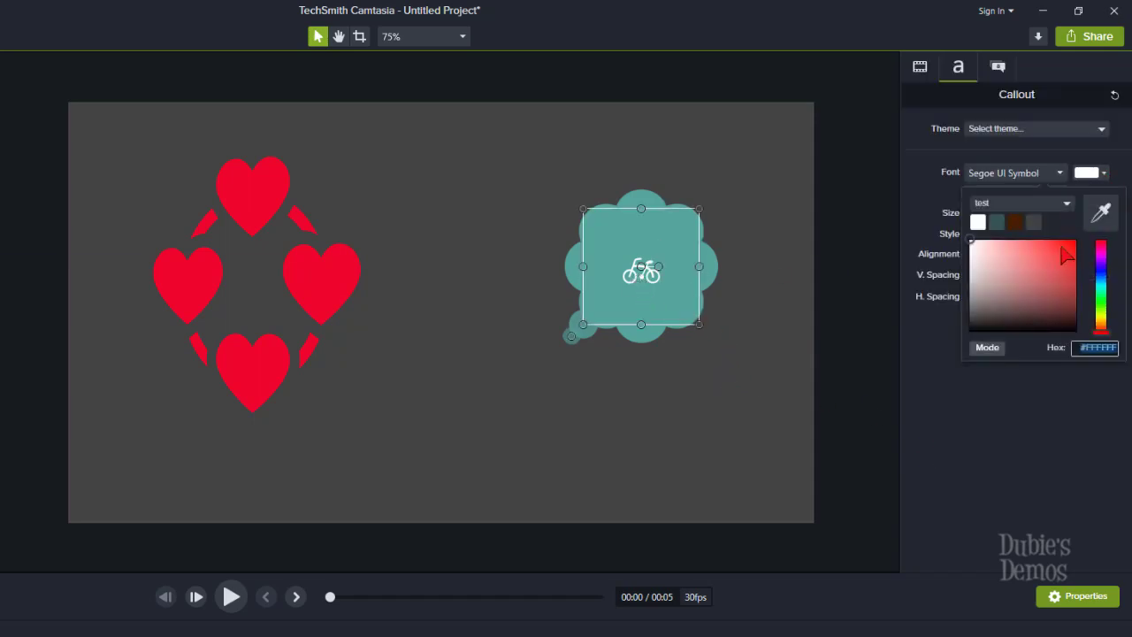
pyautogui.click(1072, 248)
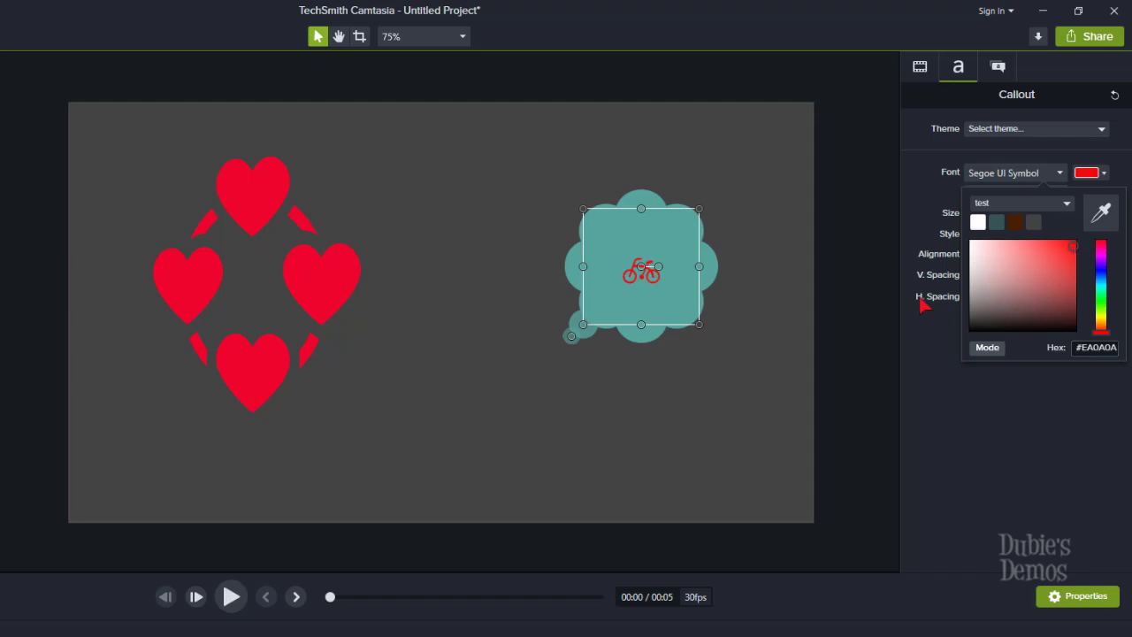
pyautogui.click(938, 398)
# Enlarge the bicycle to font size 127 and move the thought bubble slightly up and to the right on the canvas
pyautogui.moveTo(1000, 220); pyautogui.dragTo(1046, 221)
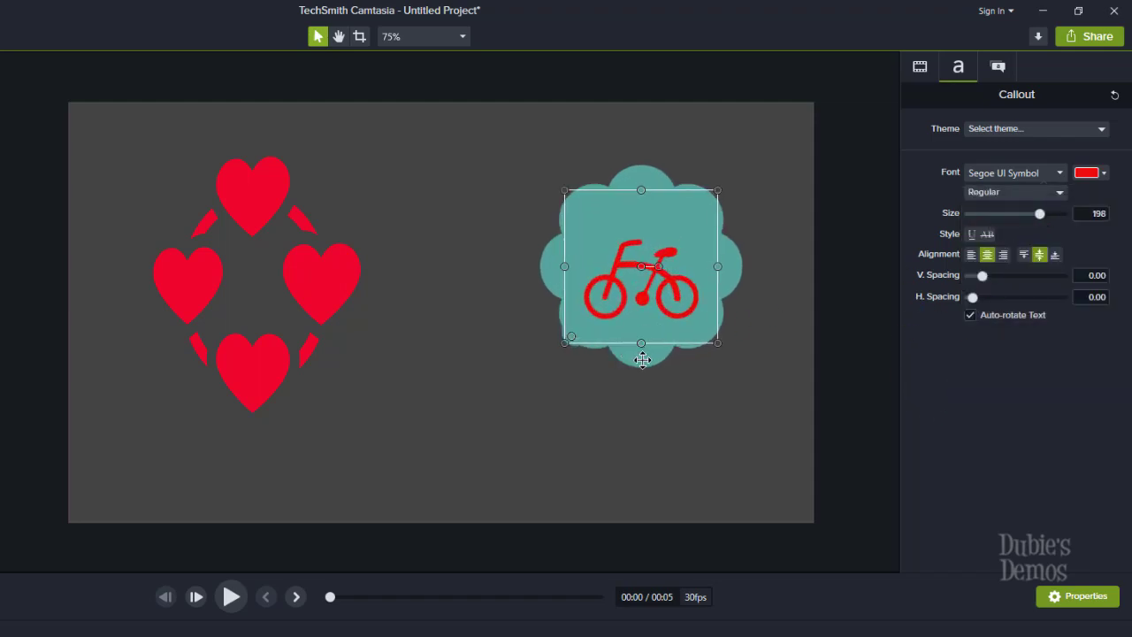
pyautogui.moveTo(1040, 221); pyautogui.dragTo(1015, 222)
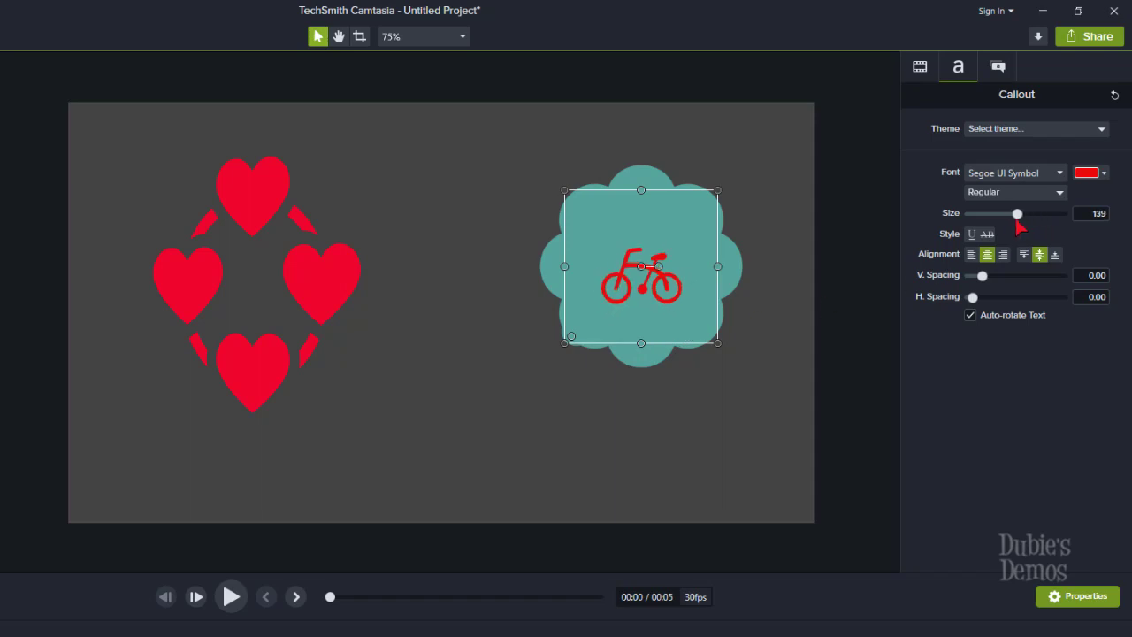
pyautogui.moveTo(666, 333); pyautogui.dragTo(687, 312)
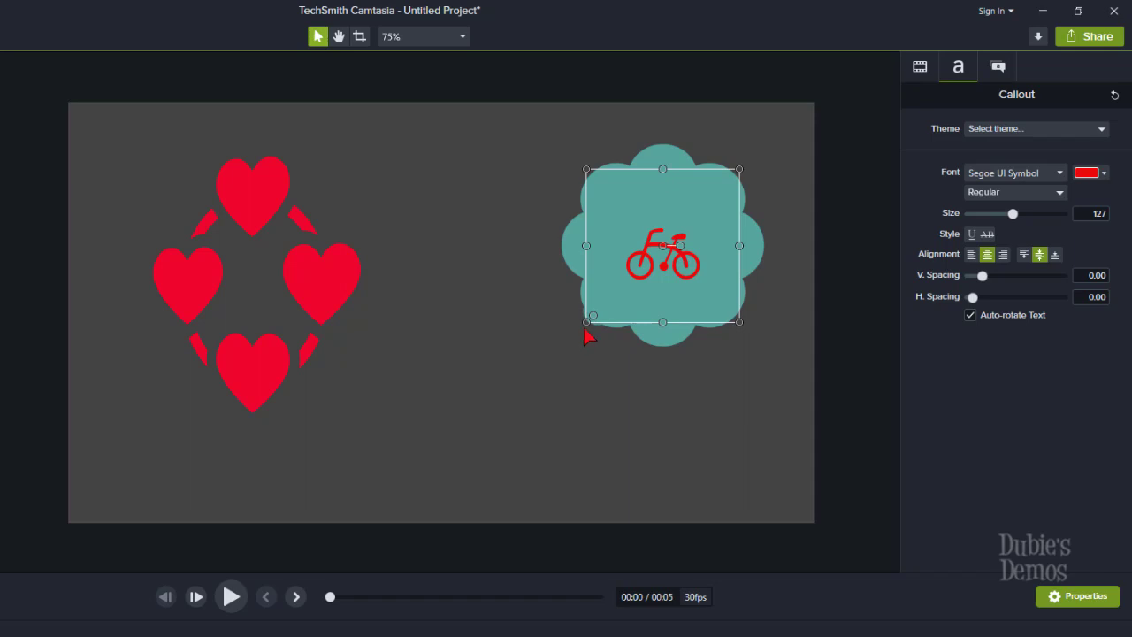
# Extend the thought bubble's tail down and left toward the canvas center, resize the bubble around the bicycle, and deselect it
pyautogui.moveTo(586, 324); pyautogui.dragTo(525, 364)
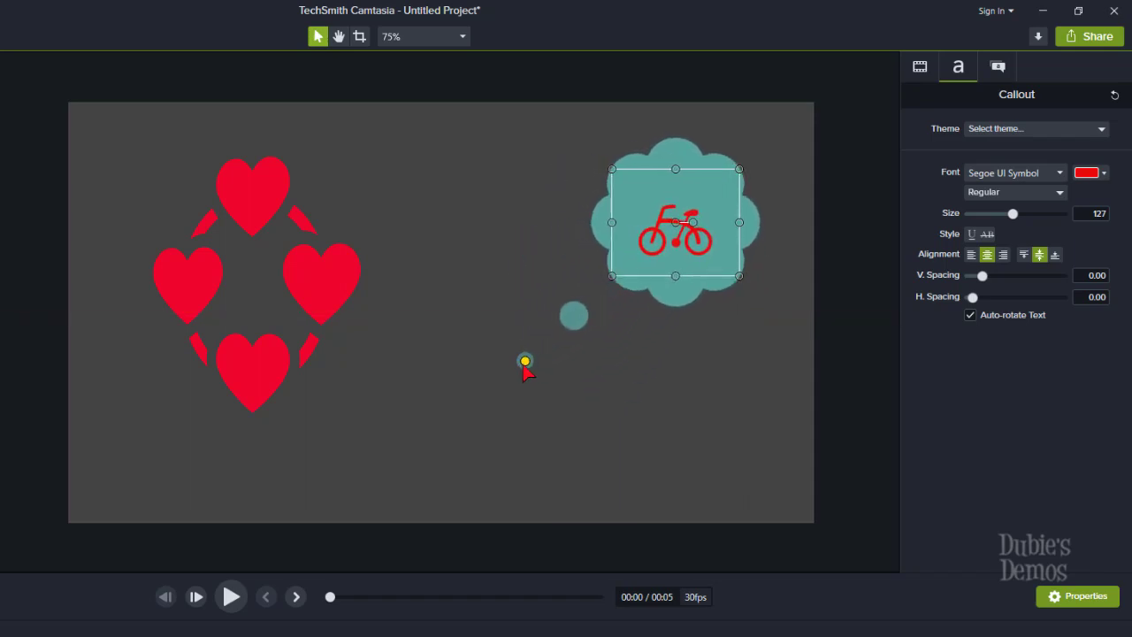
pyautogui.moveTo(738, 275); pyautogui.dragTo(753, 324)
pyautogui.click(708, 413)
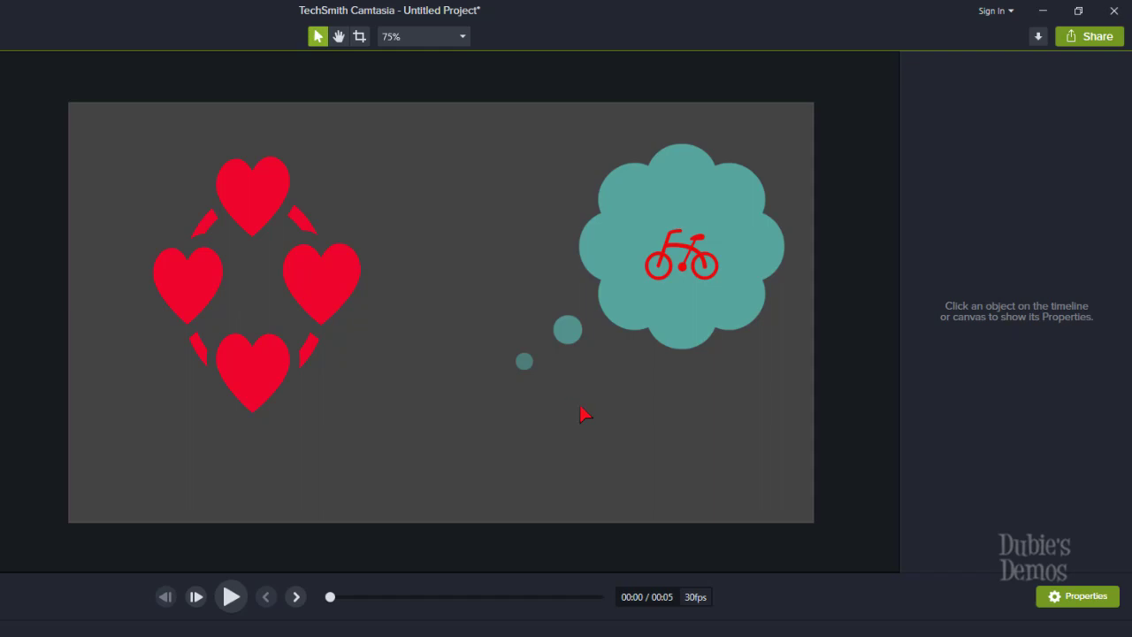
# Open the Windows emoji picker over the canvas, browse the transport emojis, and reposition the picker between the two callouts
pyautogui.press('super+period')
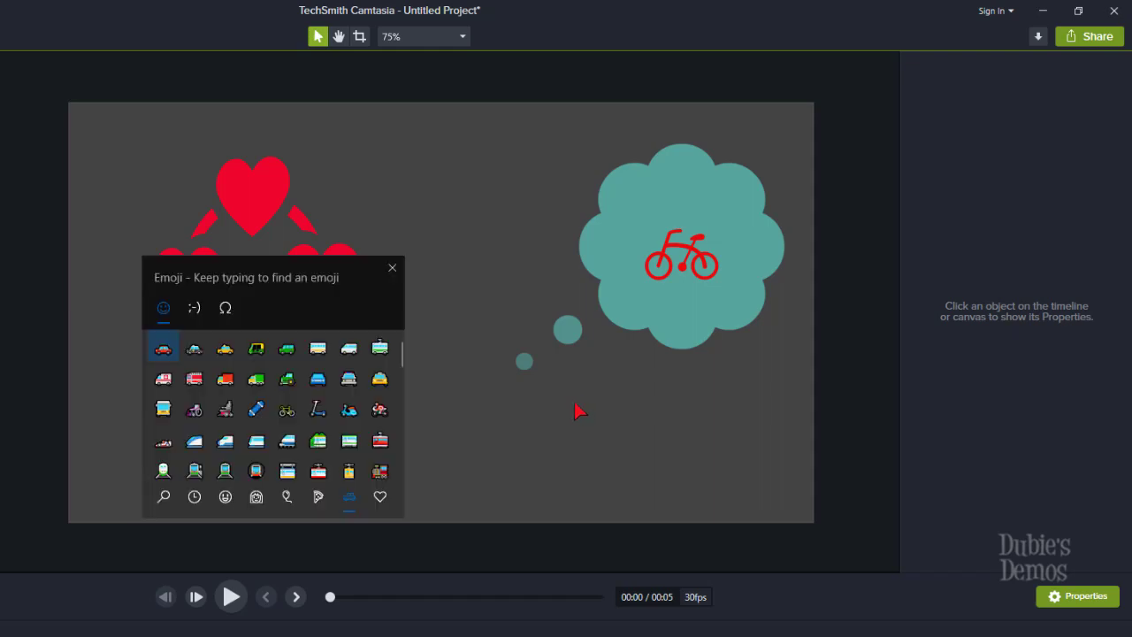
pyautogui.scroll(-2, 316, 359)
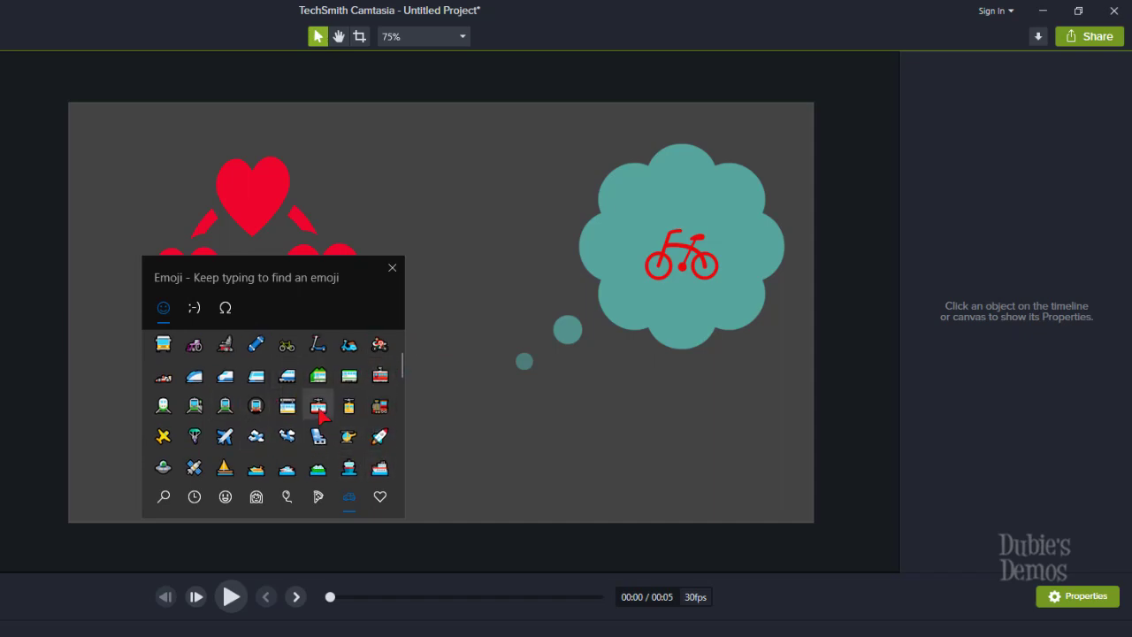
pyautogui.scroll(1, 319, 416)
pyautogui.scroll(1, 319, 407)
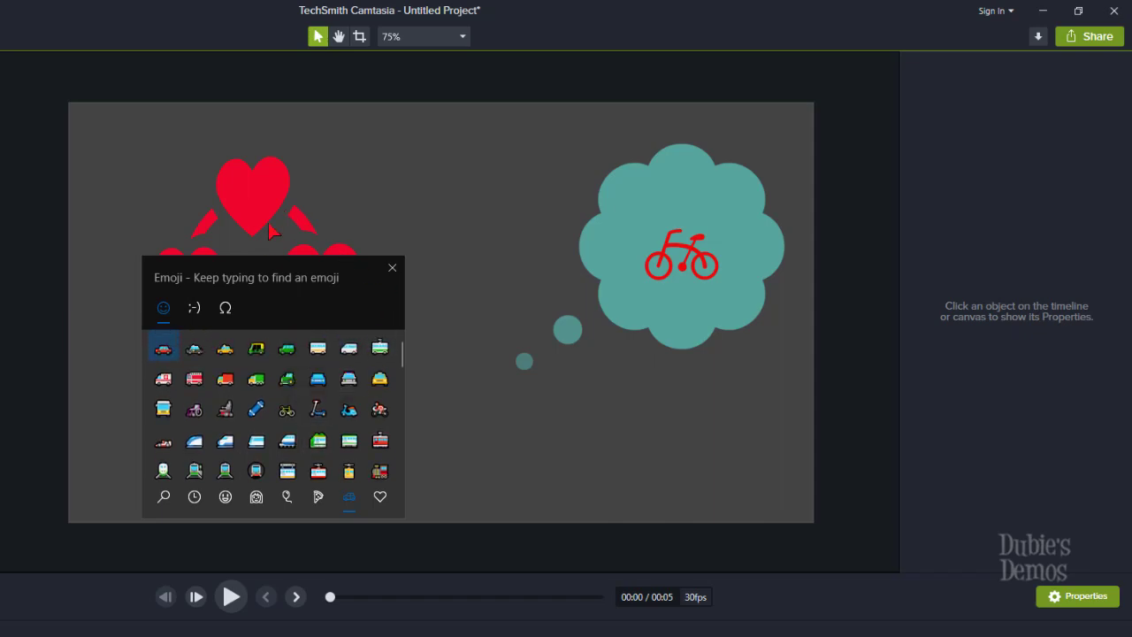
pyautogui.moveTo(351, 278); pyautogui.dragTo(411, 379)
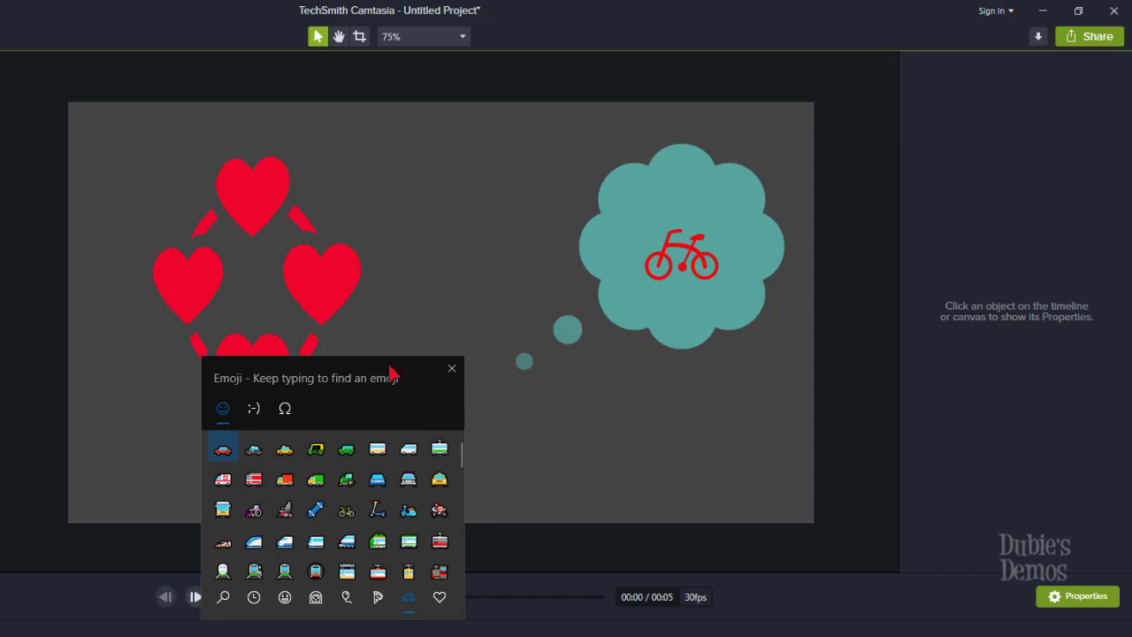
pyautogui.moveTo(426, 383); pyautogui.dragTo(506, 272)
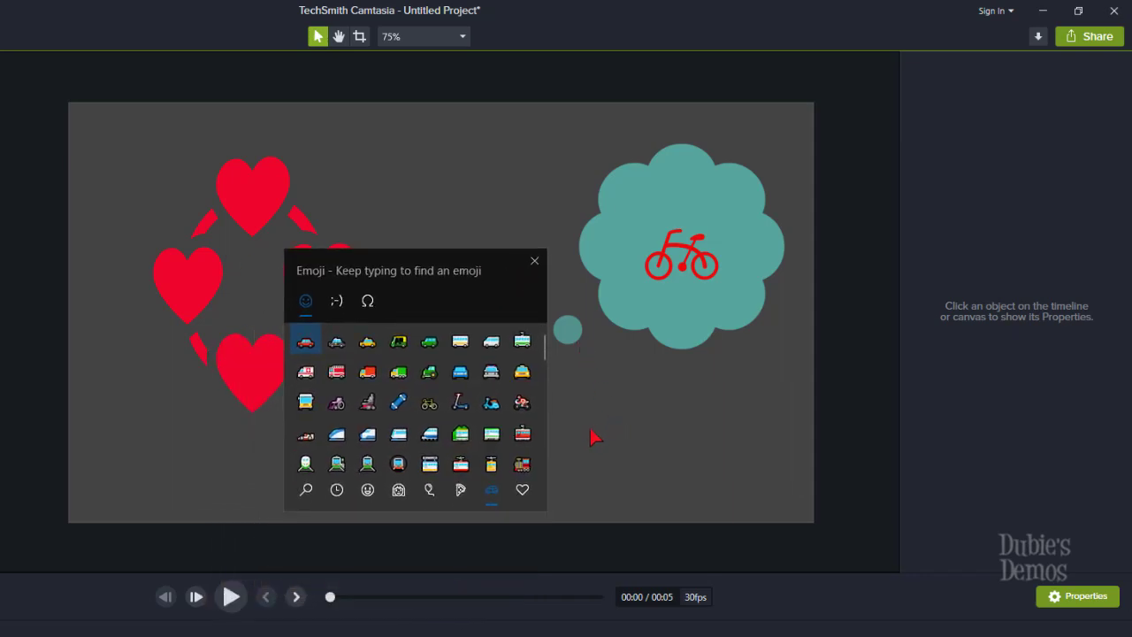